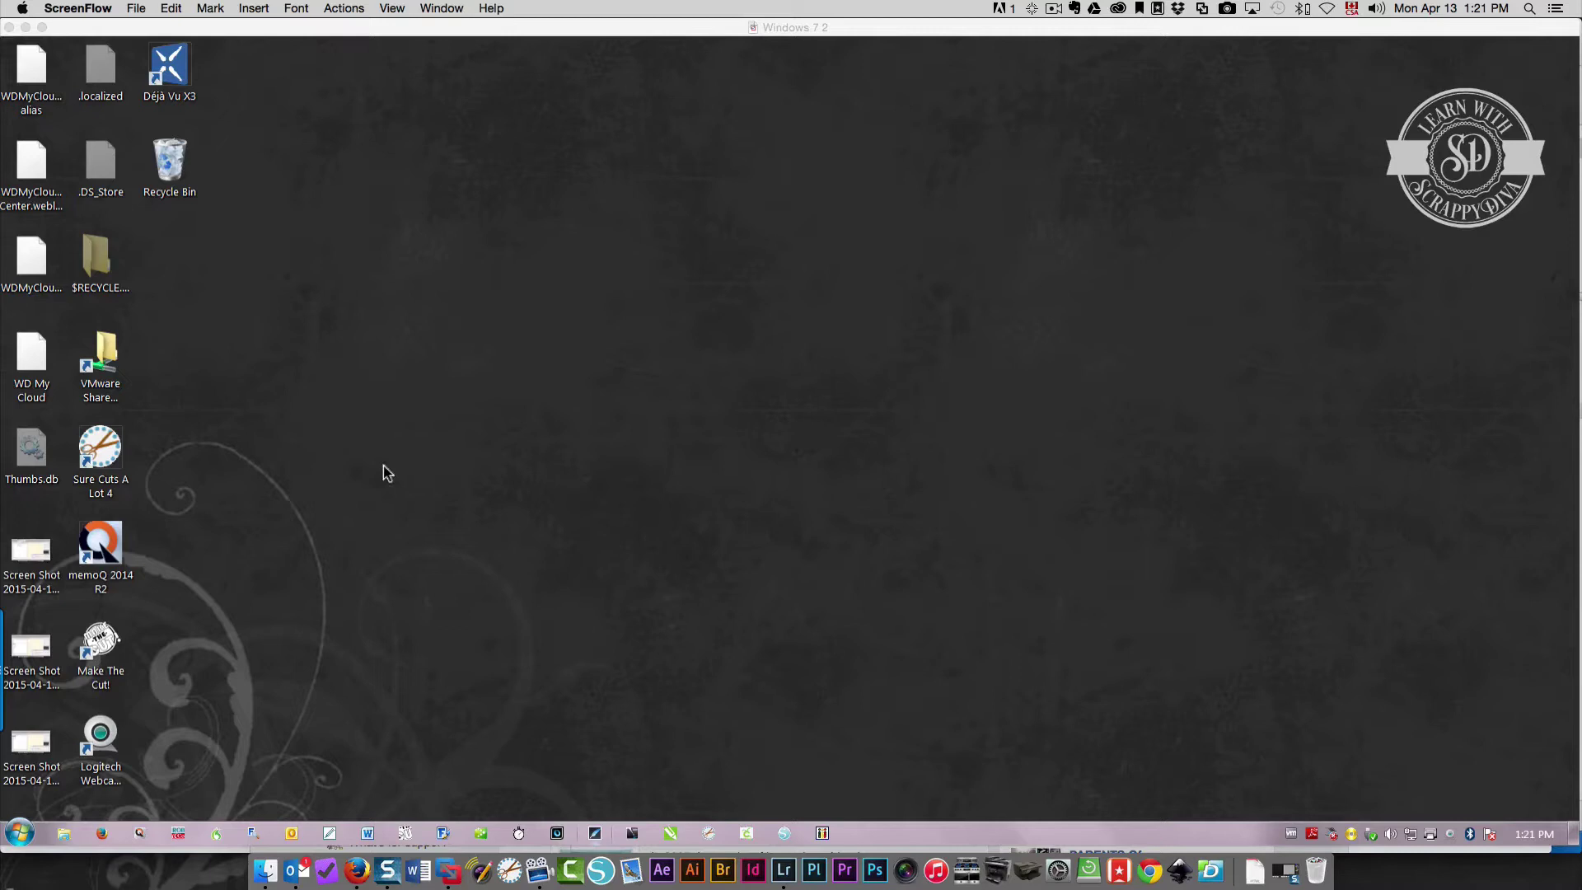
# Launch Silhouette Studio Designer Edition from the taskbar and get past the update notice
pyautogui.click(785, 836)
pyautogui.click(786, 837)
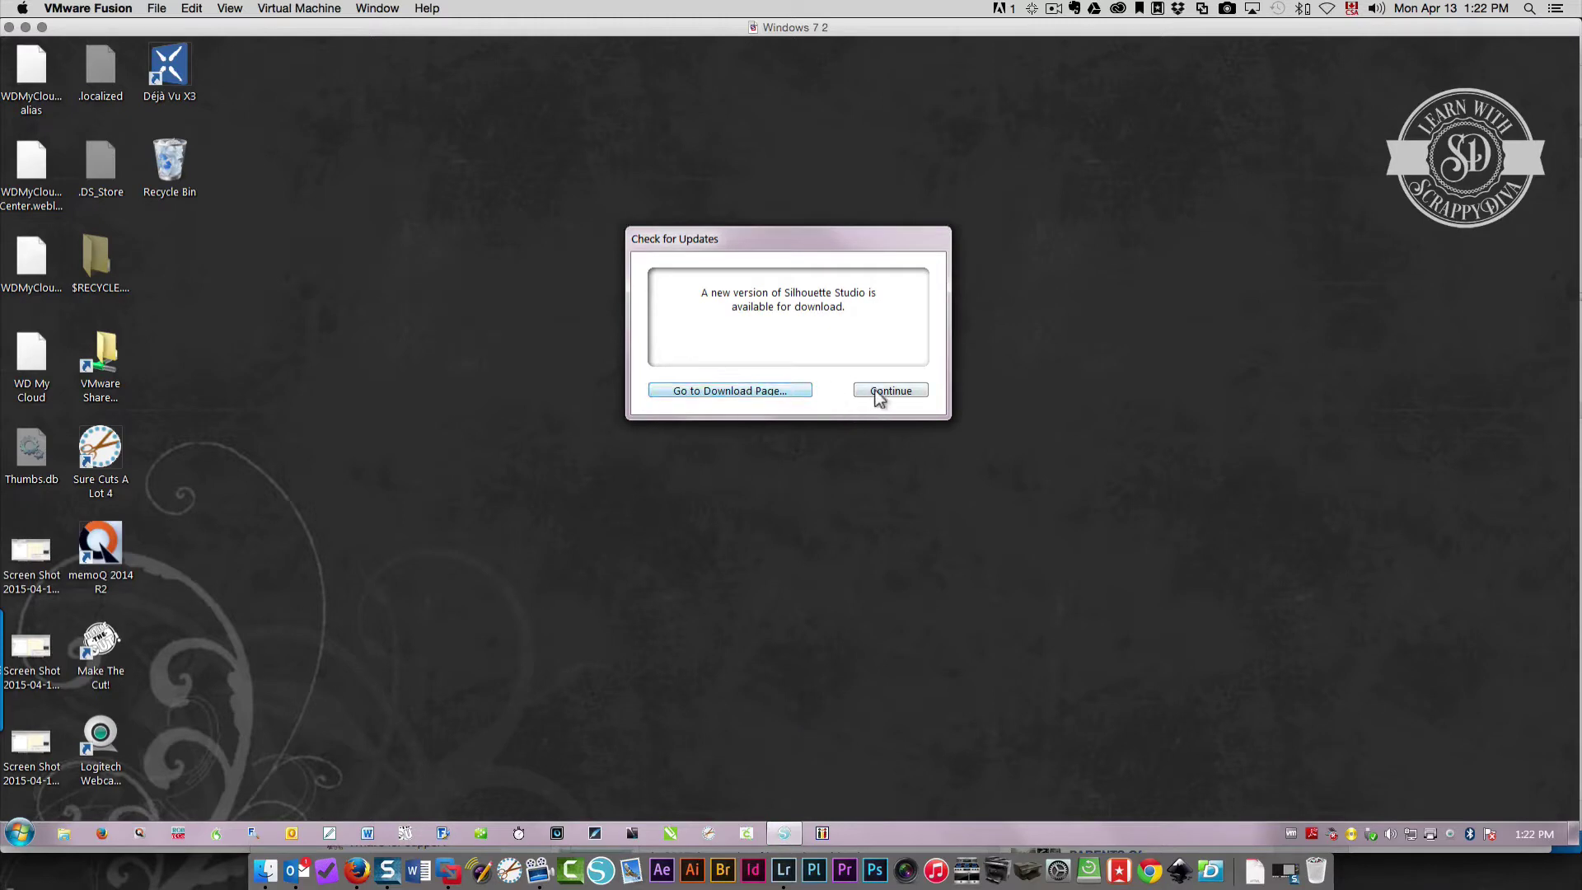
pyautogui.click(880, 394)
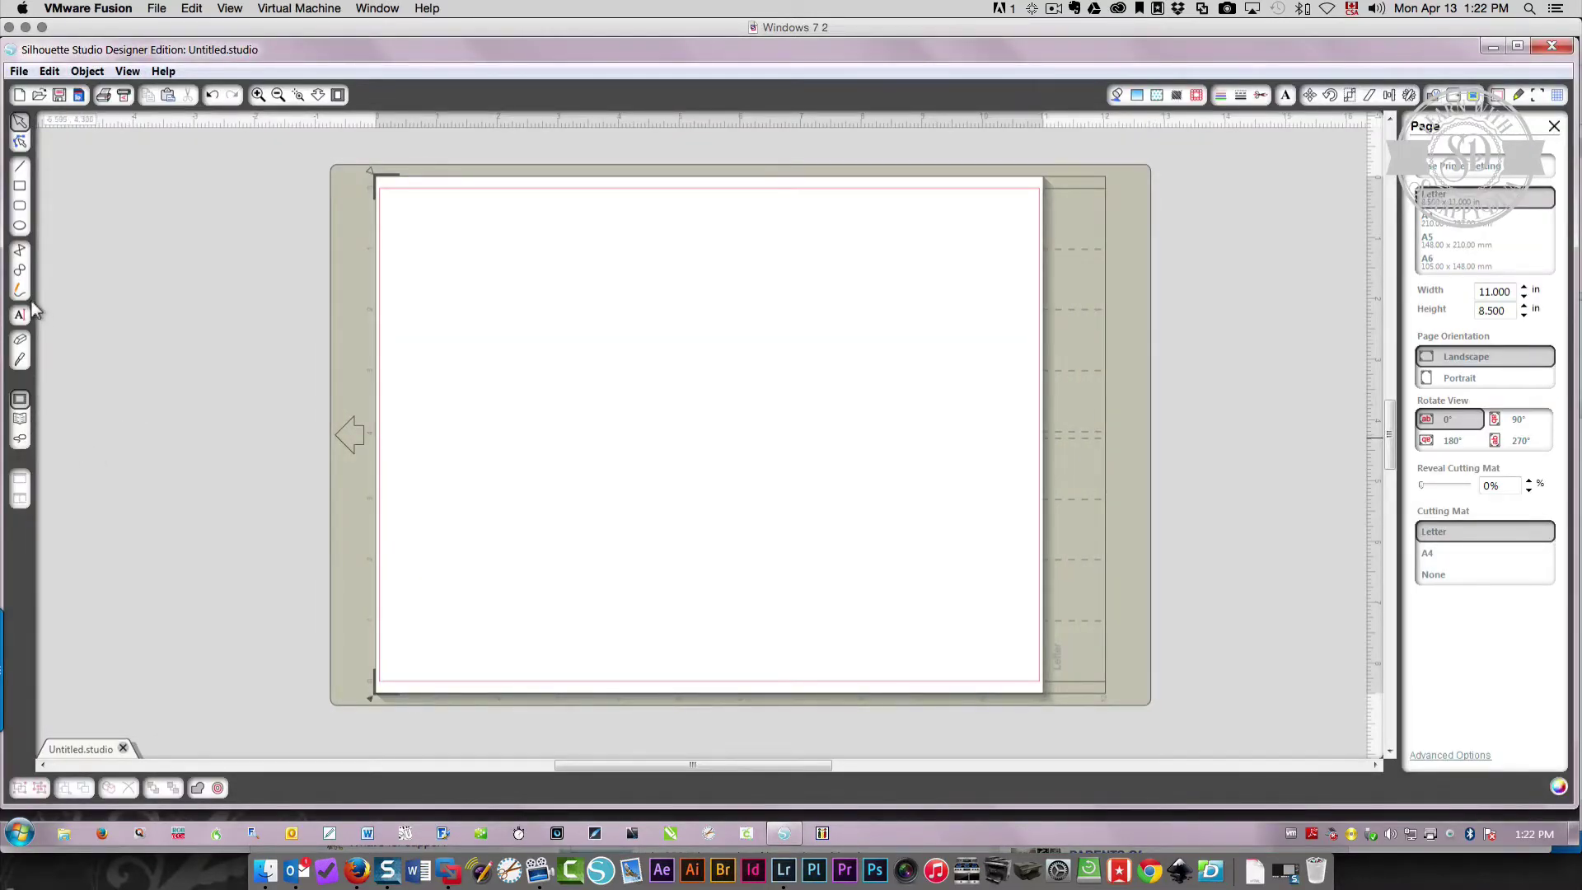
# Draw a rectangle, then a tall ellipse and a wide ellipse inside it
pyautogui.click(21, 188)
pyautogui.moveTo(423, 239); pyautogui.dragTo(734, 426)
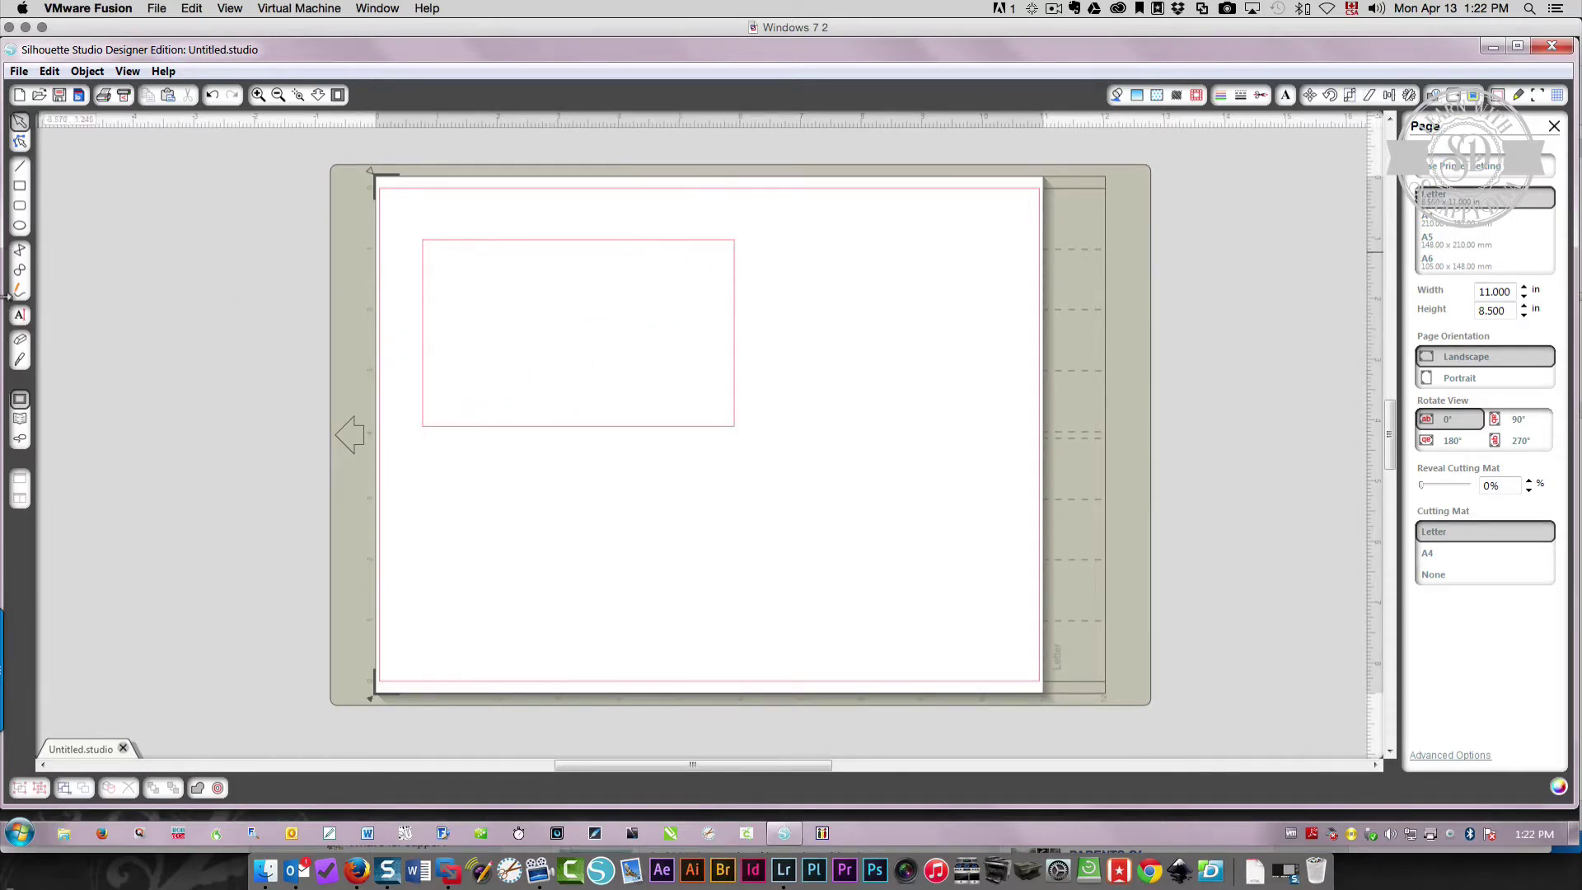
pyautogui.click(20, 225)
pyautogui.moveTo(465, 280); pyautogui.dragTo(699, 388)
pyautogui.click(20, 225)
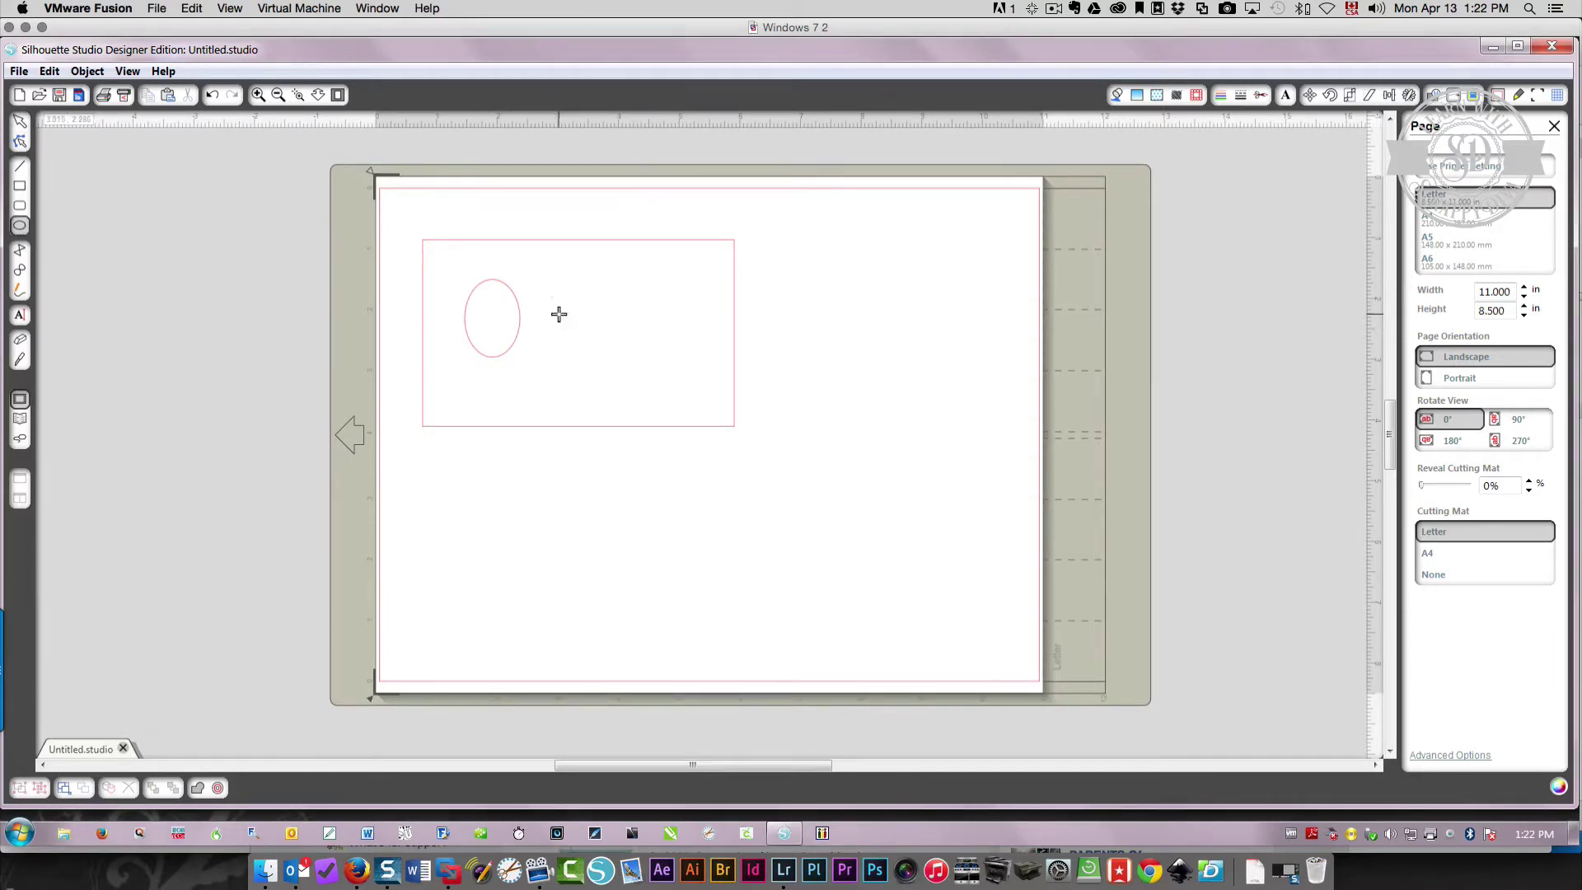
pyautogui.moveTo(557, 314); pyautogui.dragTo(701, 401)
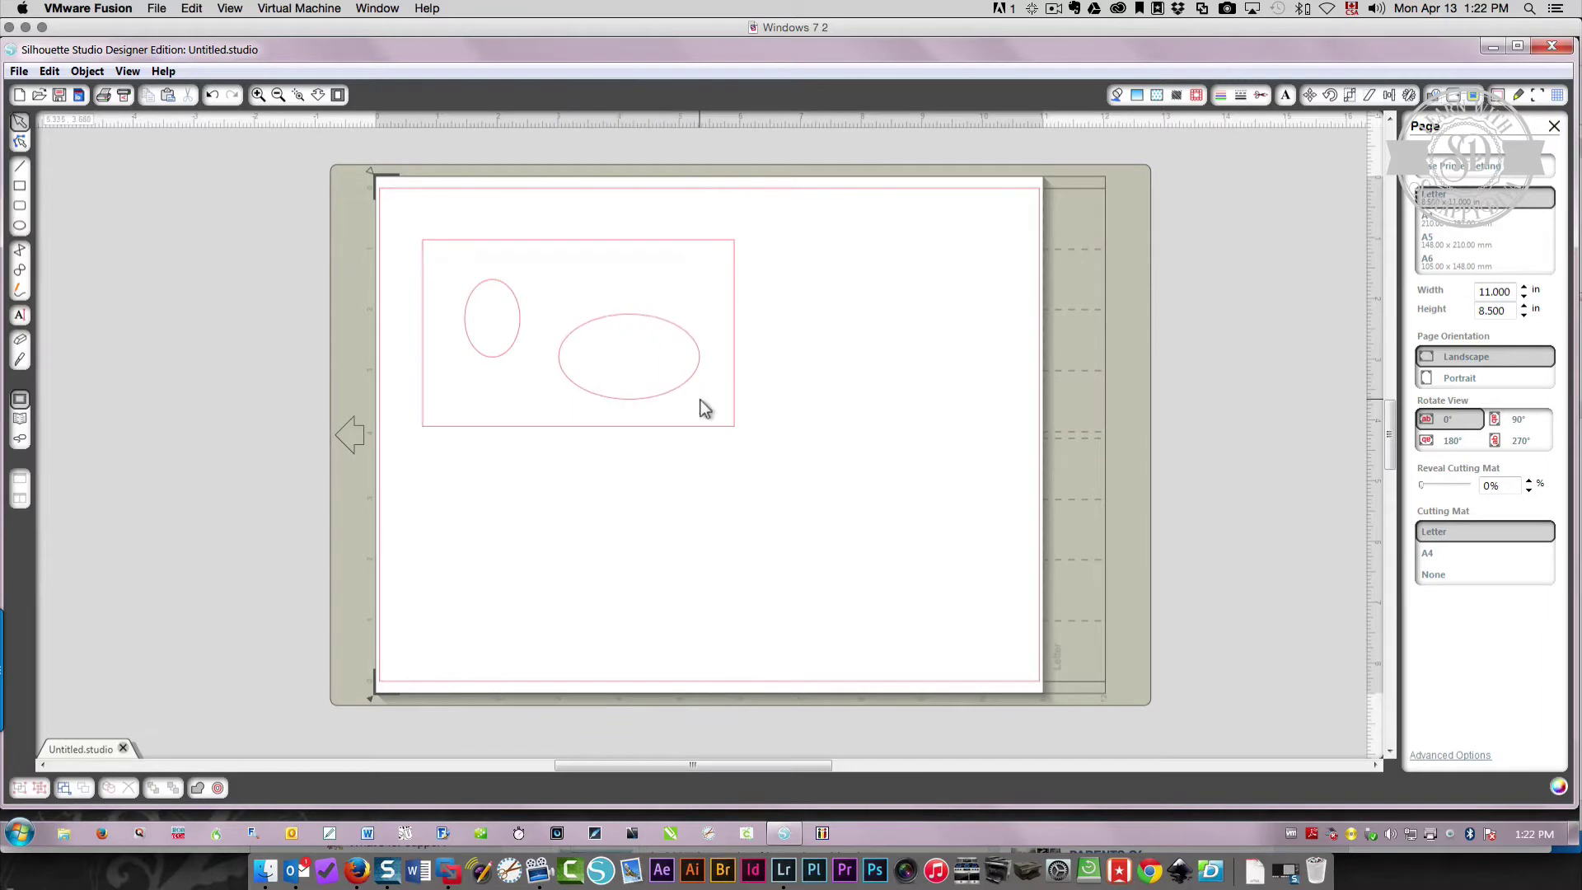
# Select the rectangle and both ellipses and combine them into a compound path
pyautogui.moveTo(384, 205); pyautogui.dragTo(819, 477)
pyautogui.rightClick(629, 388)
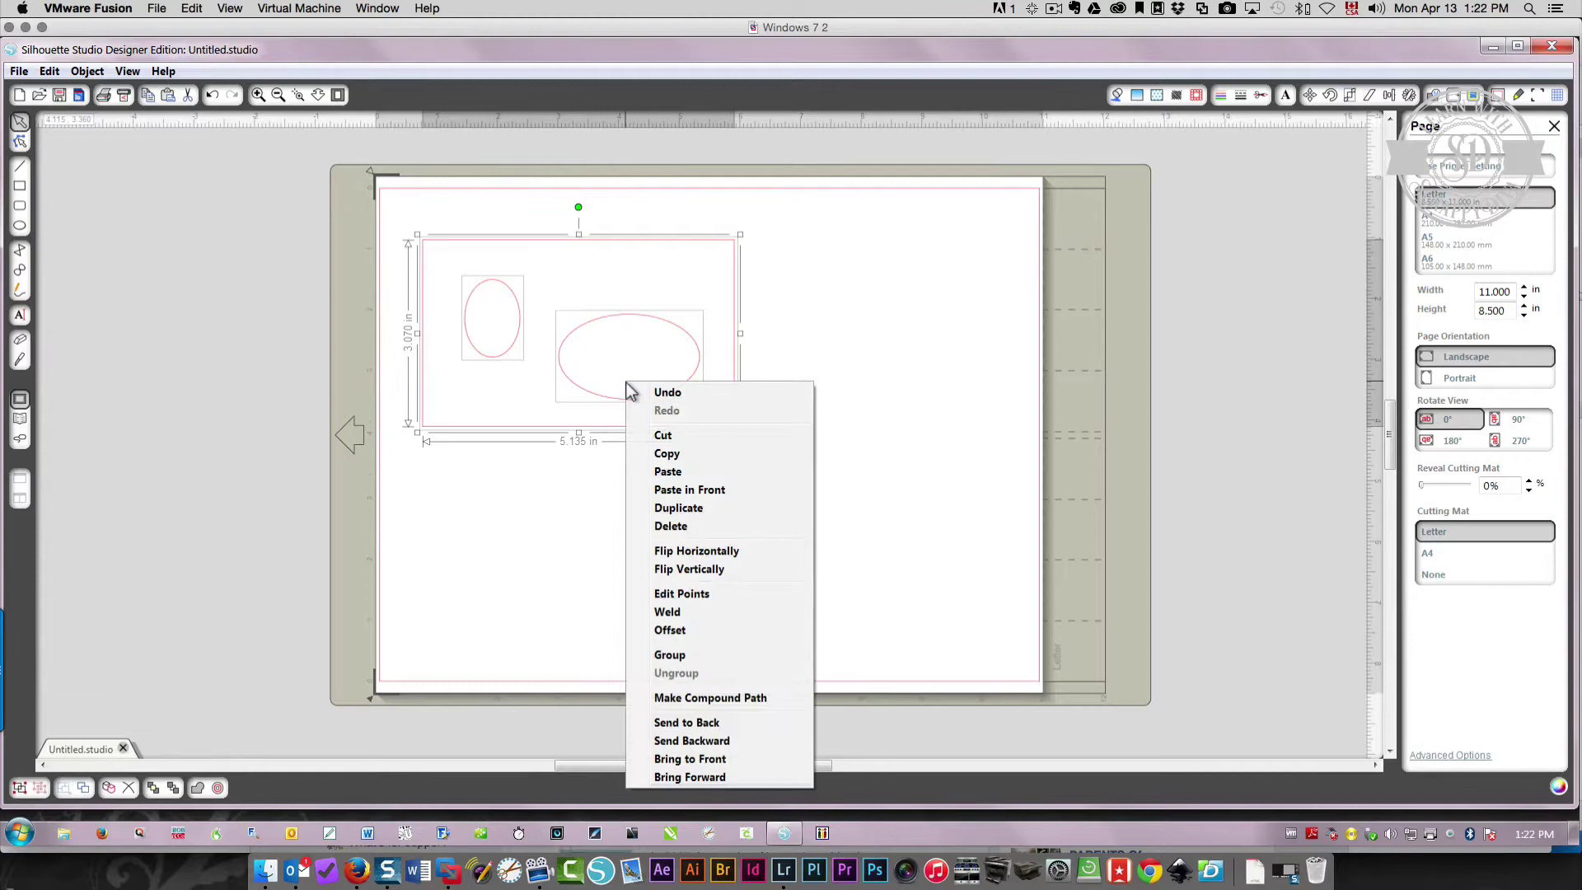
pyautogui.click(695, 697)
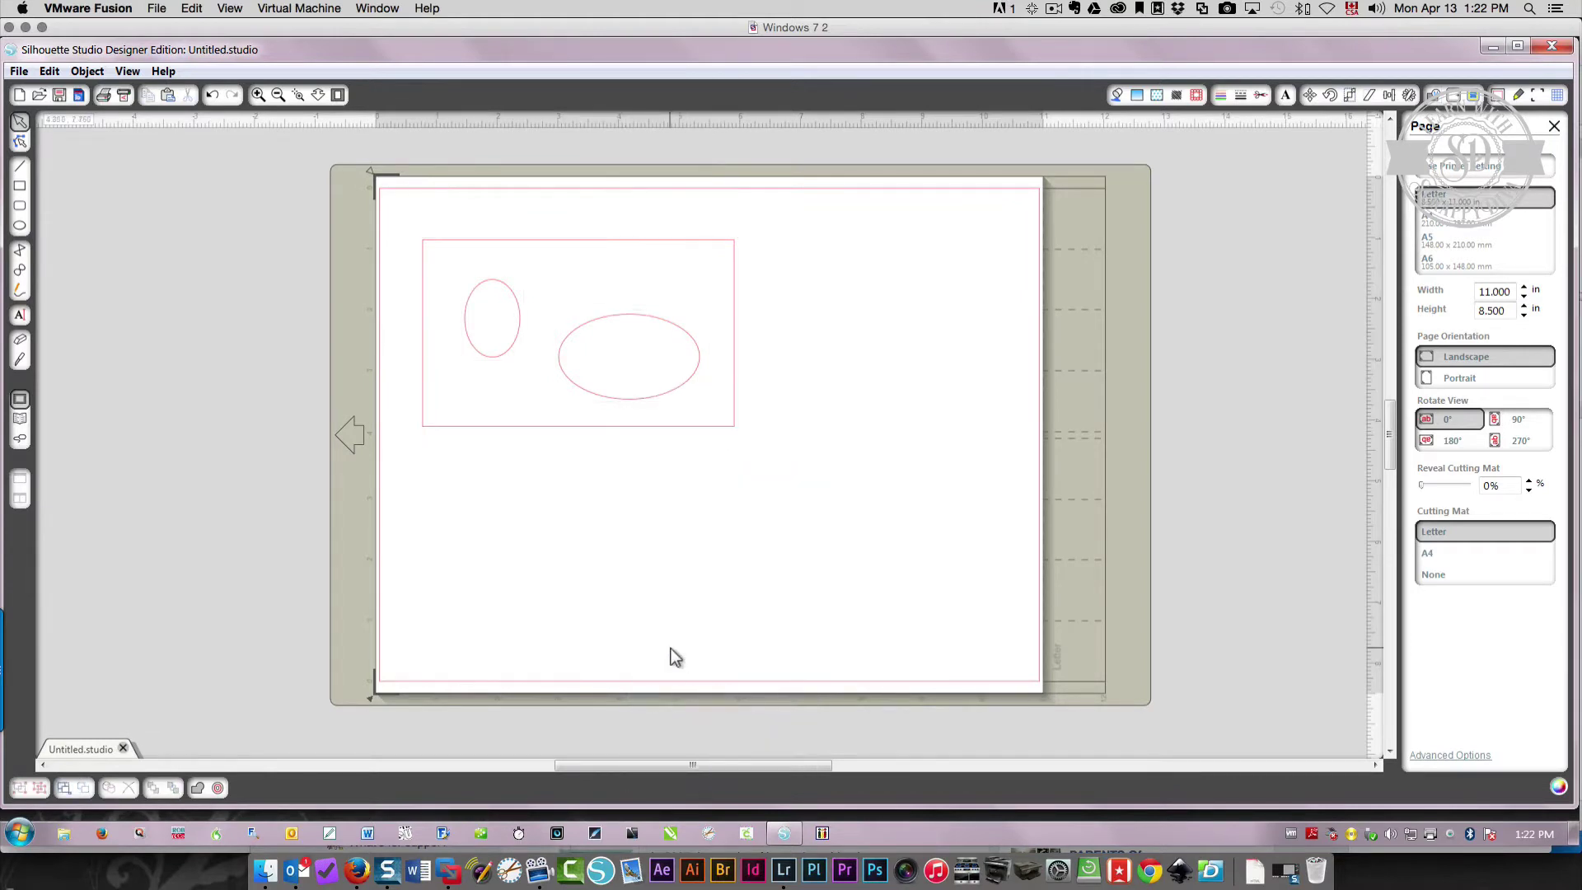
# Give the compound shape a black fill and a black line color, then deselect it
pyautogui.click(646, 412)
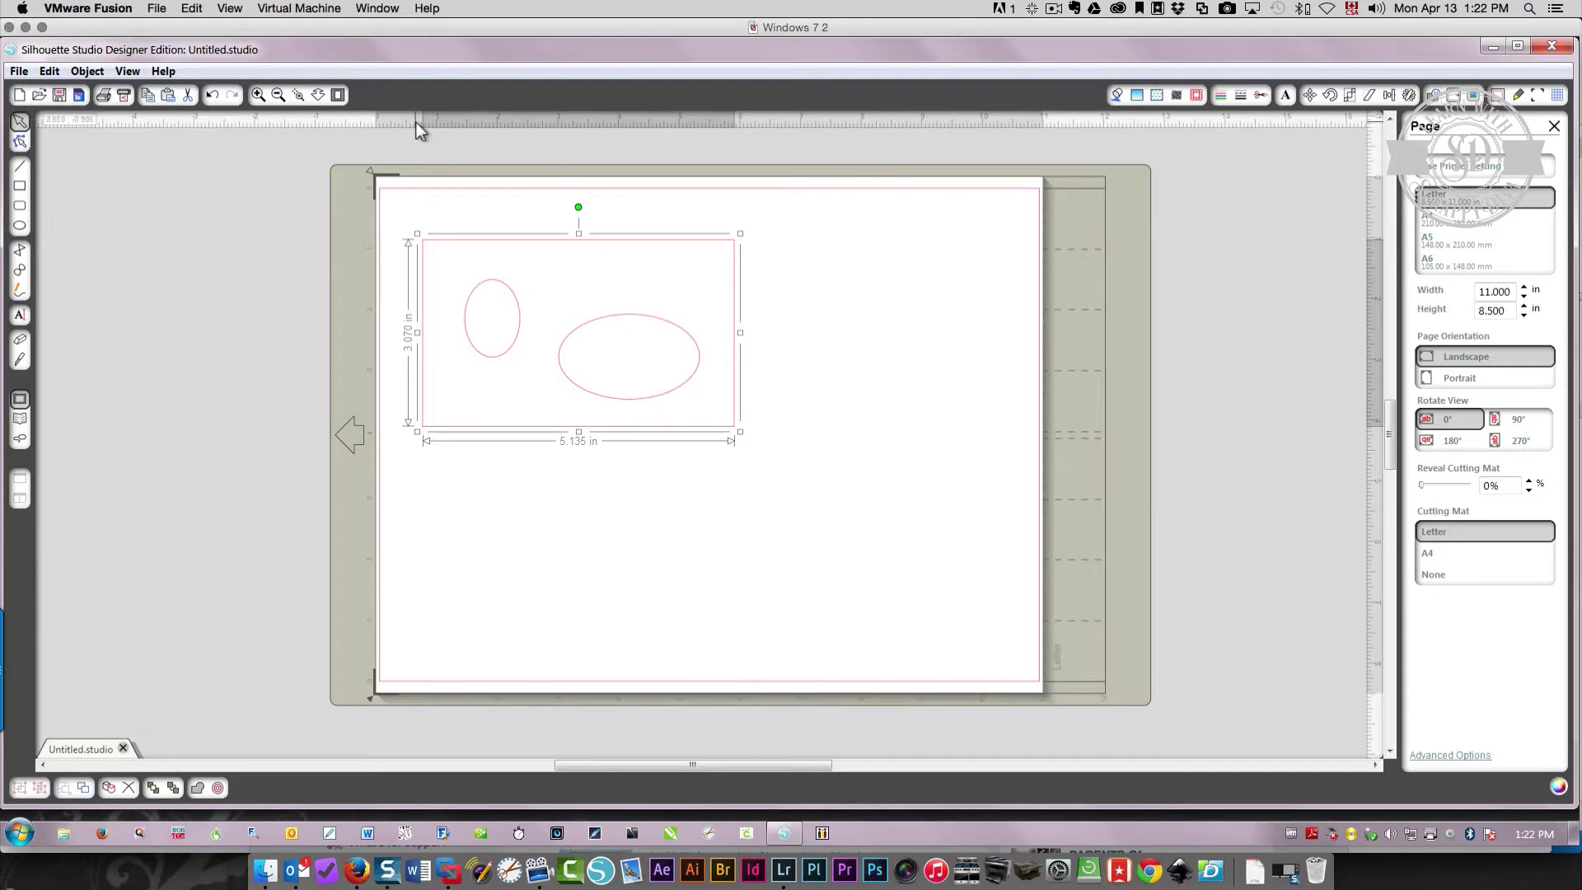
pyautogui.click(1118, 96)
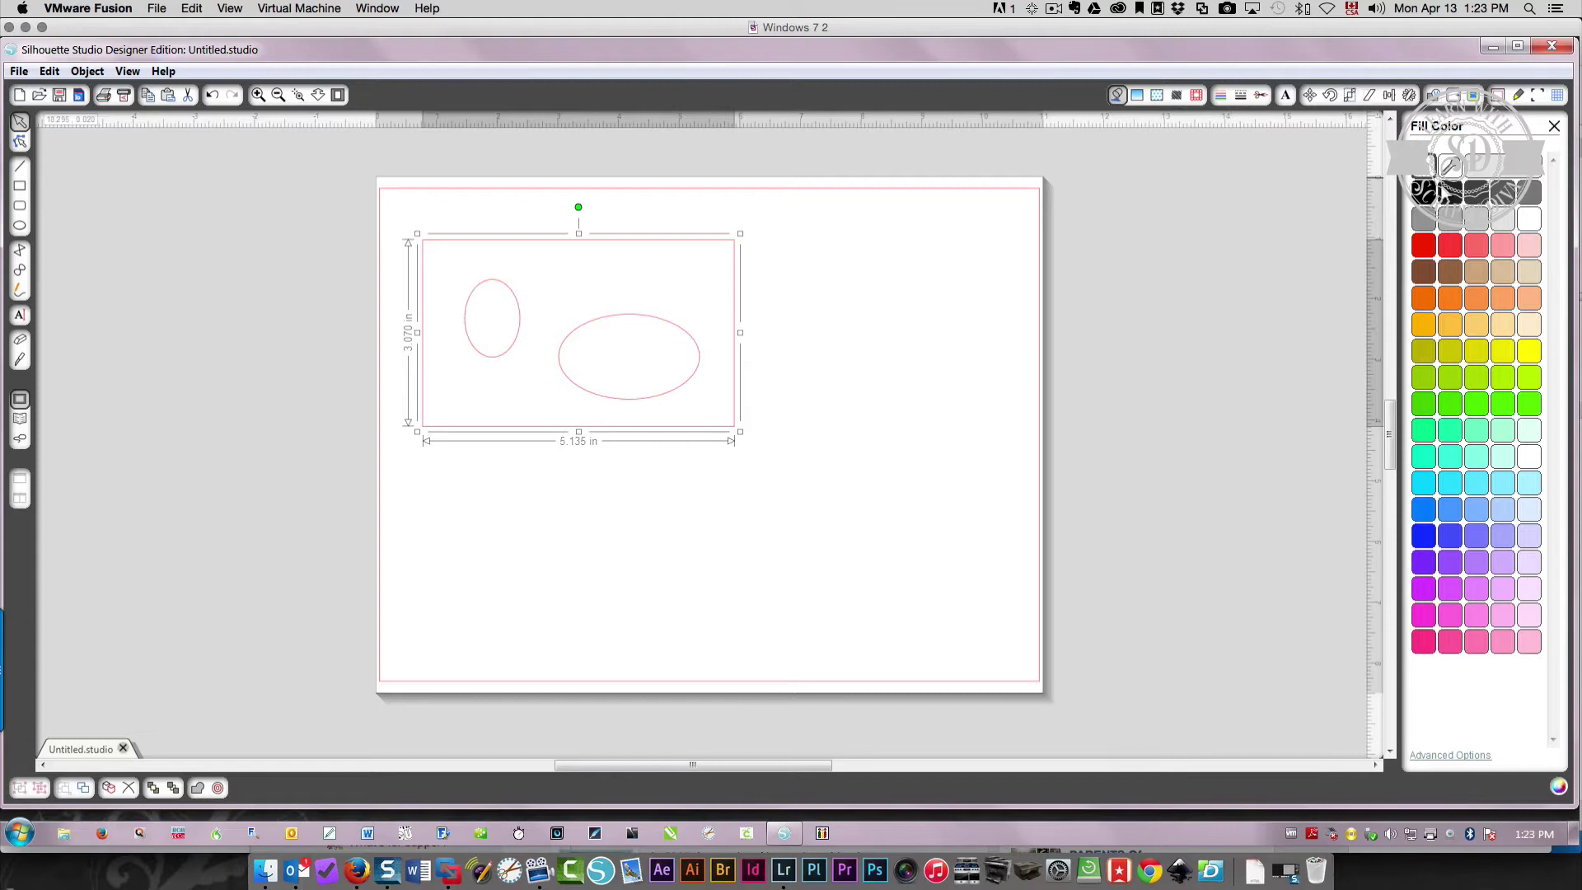
pyautogui.click(1425, 193)
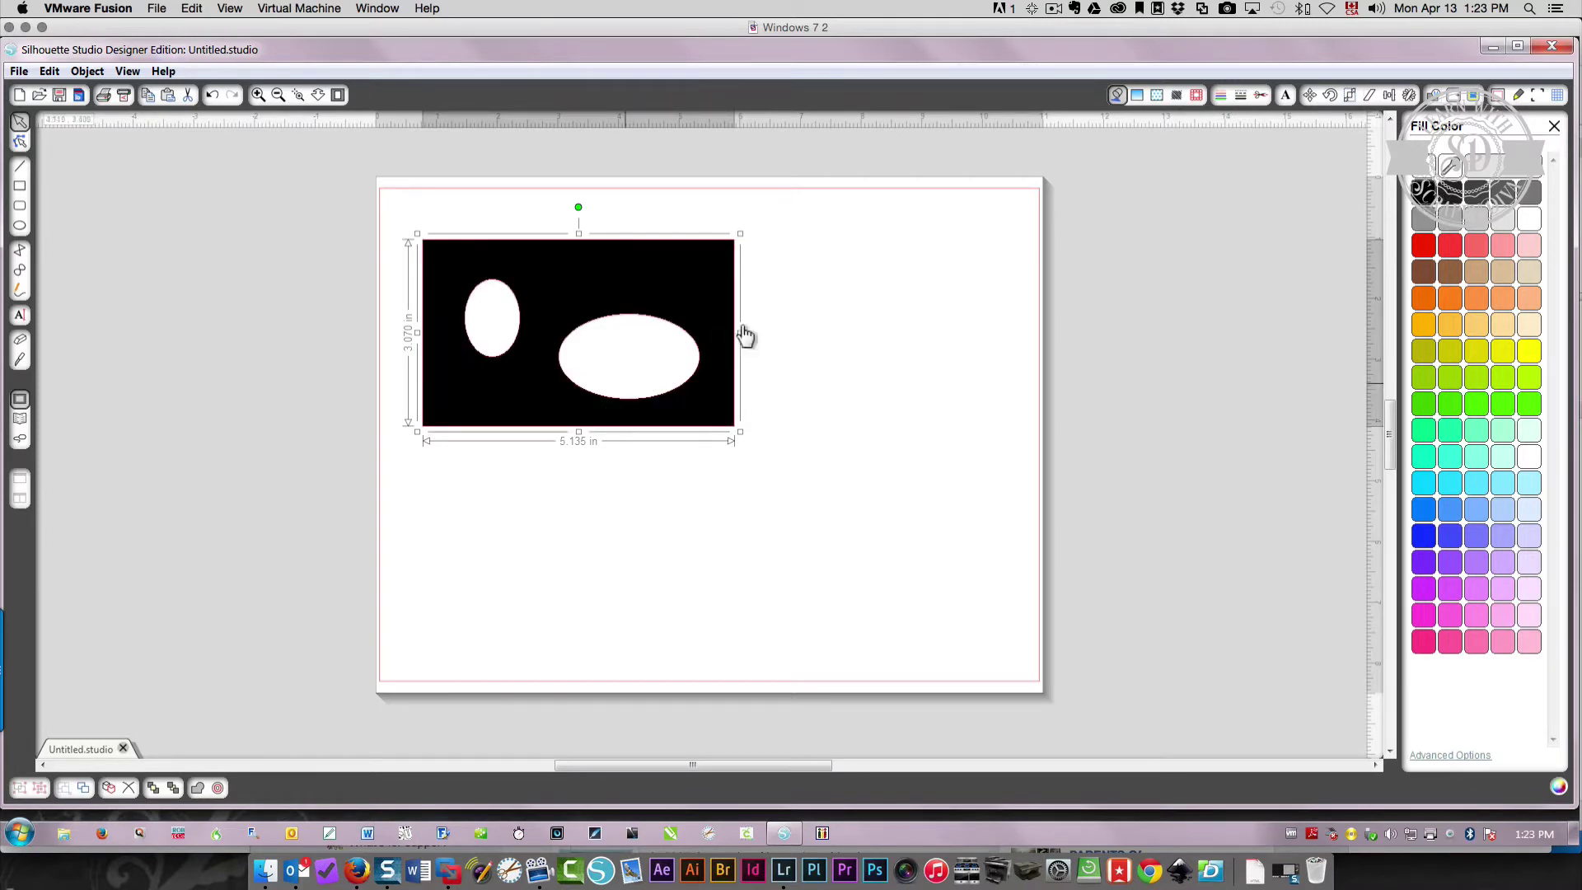
pyautogui.click(1222, 98)
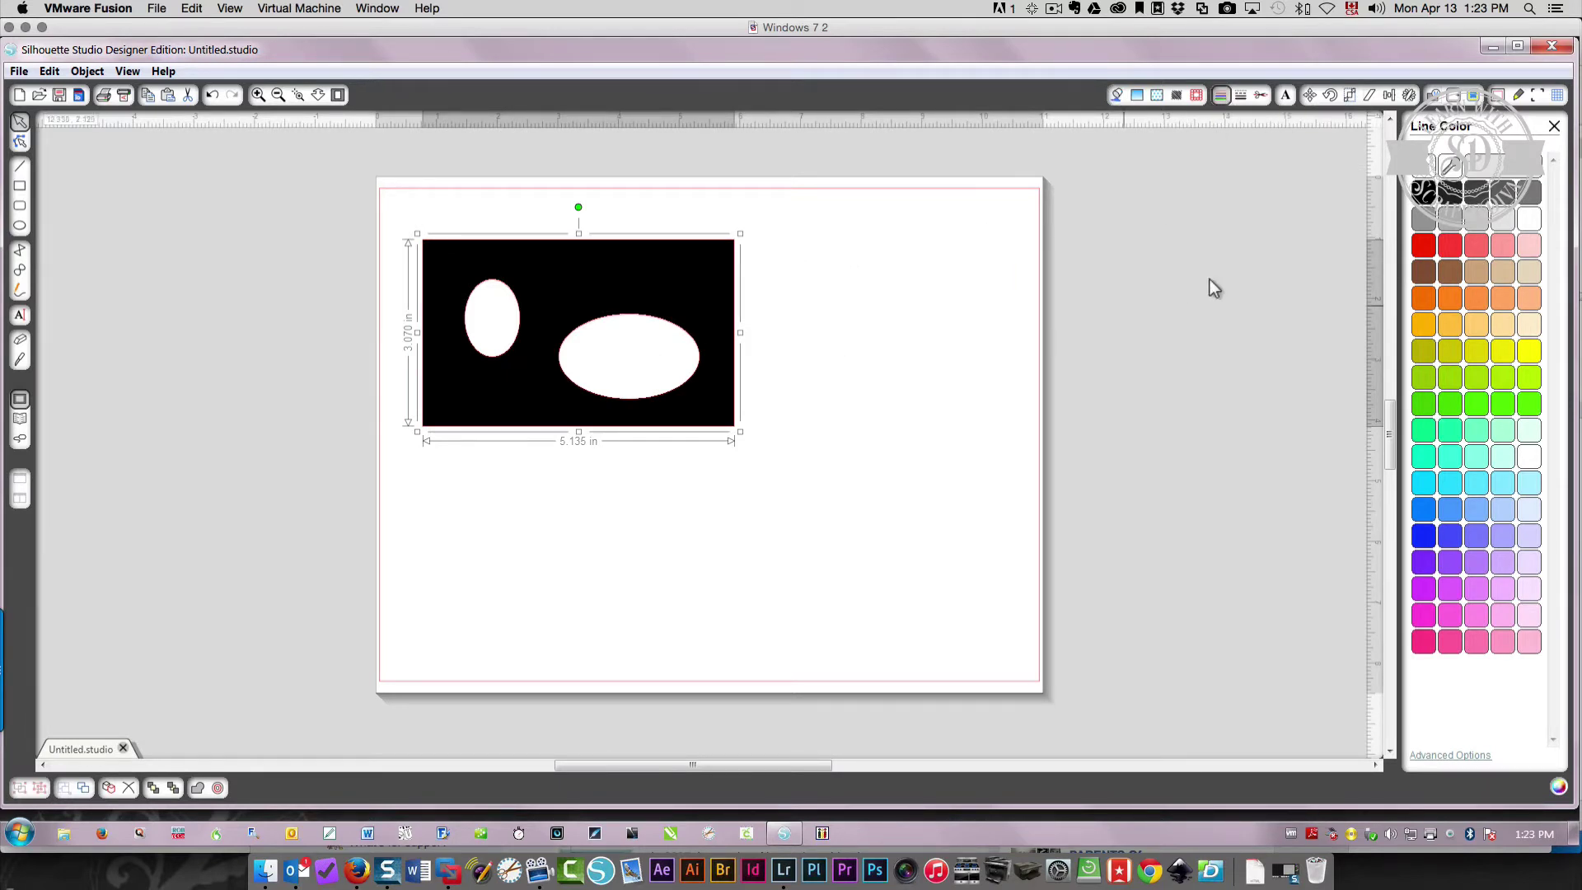
pyautogui.click(1417, 195)
pyautogui.click(830, 331)
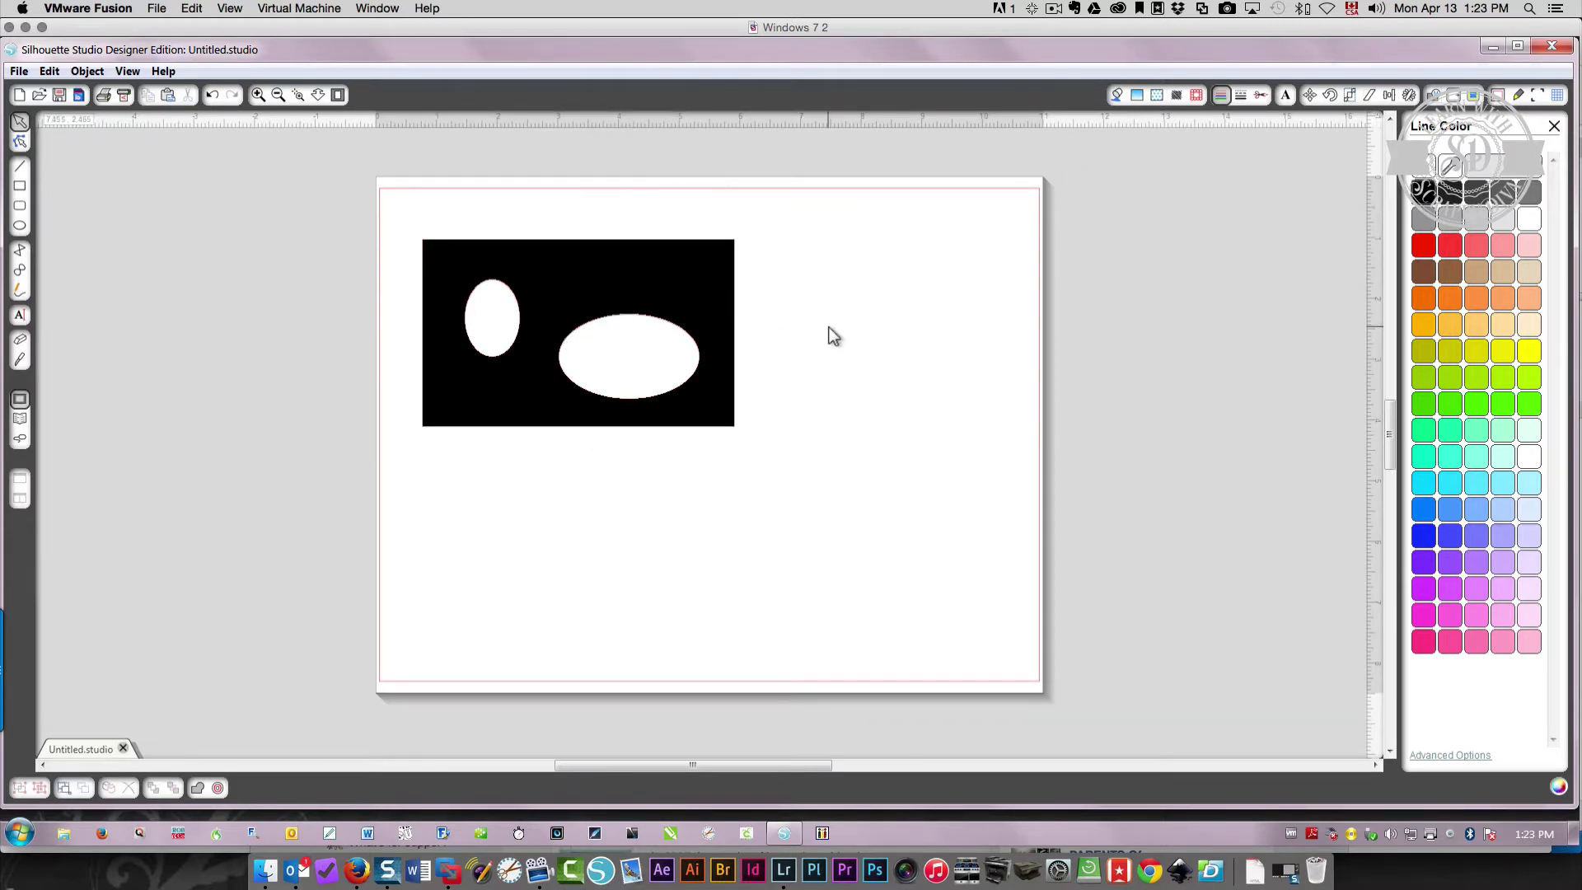
# Start Snipping Tool from the Start menu and snip the black rectangle with its holes
pyautogui.click(20, 835)
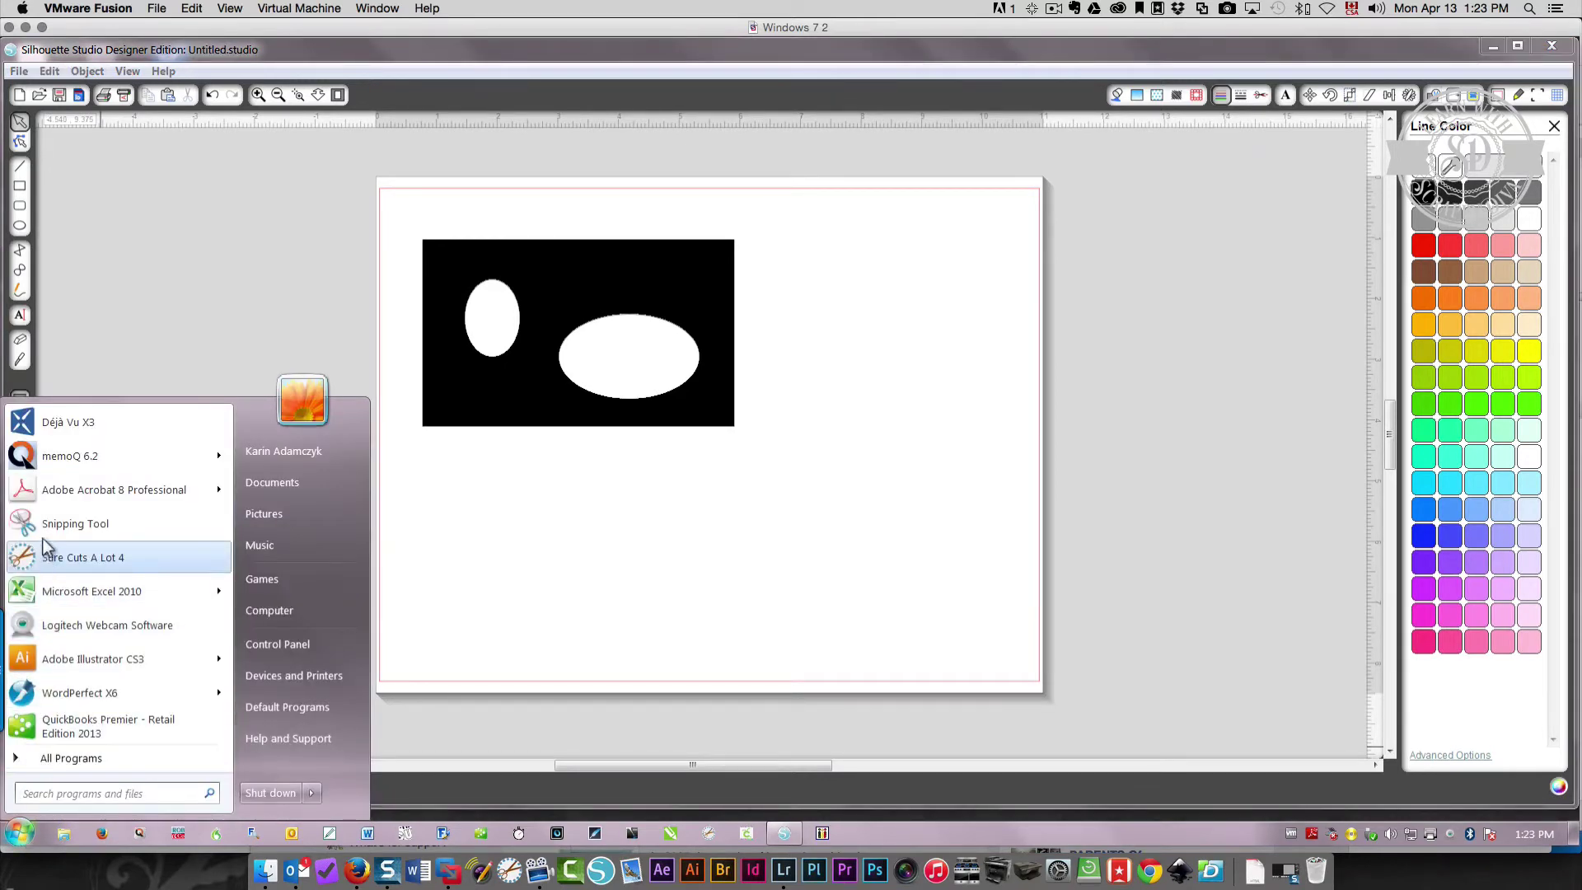
pyautogui.click(74, 524)
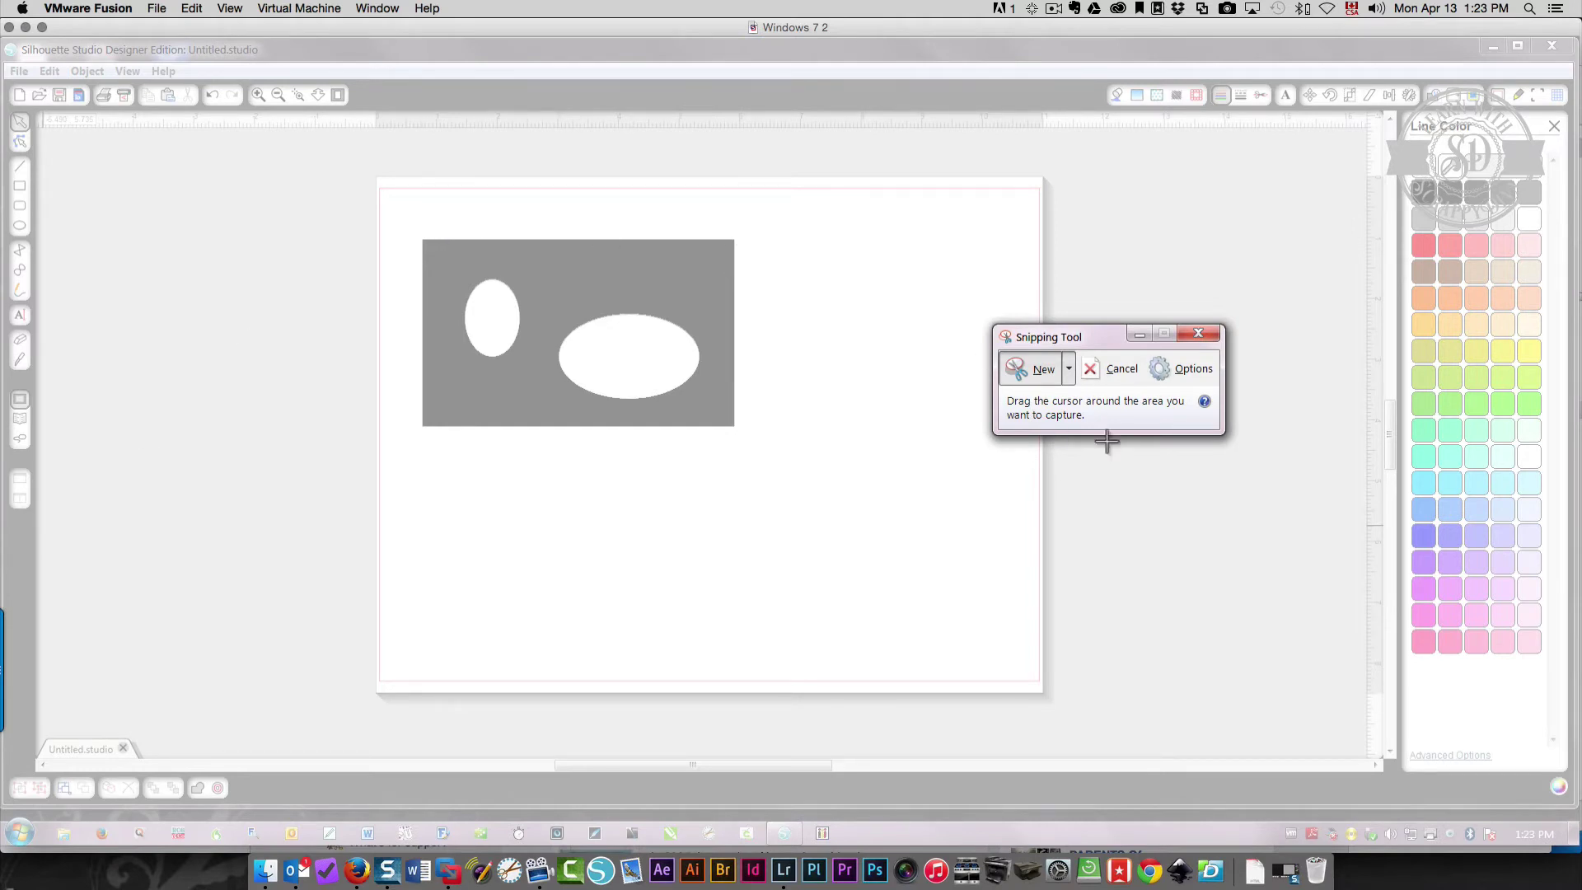
pyautogui.click(1035, 377)
pyautogui.moveTo(401, 222); pyautogui.dragTo(756, 456)
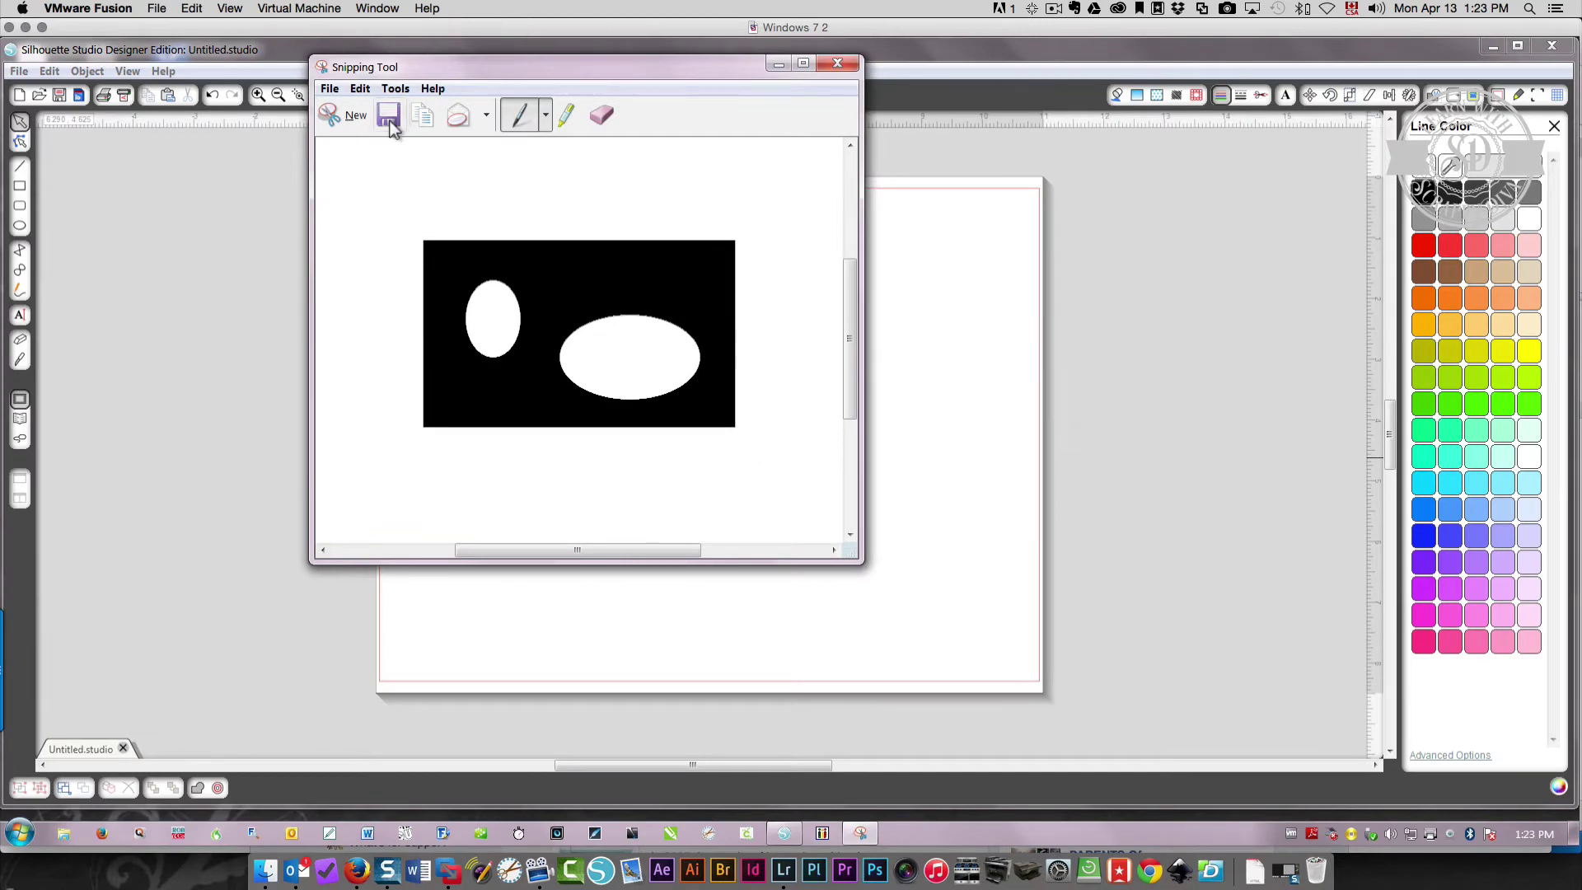
# Save the snip as Capture.PNG in Pictures and close Snipping Tool
pyautogui.click(388, 117)
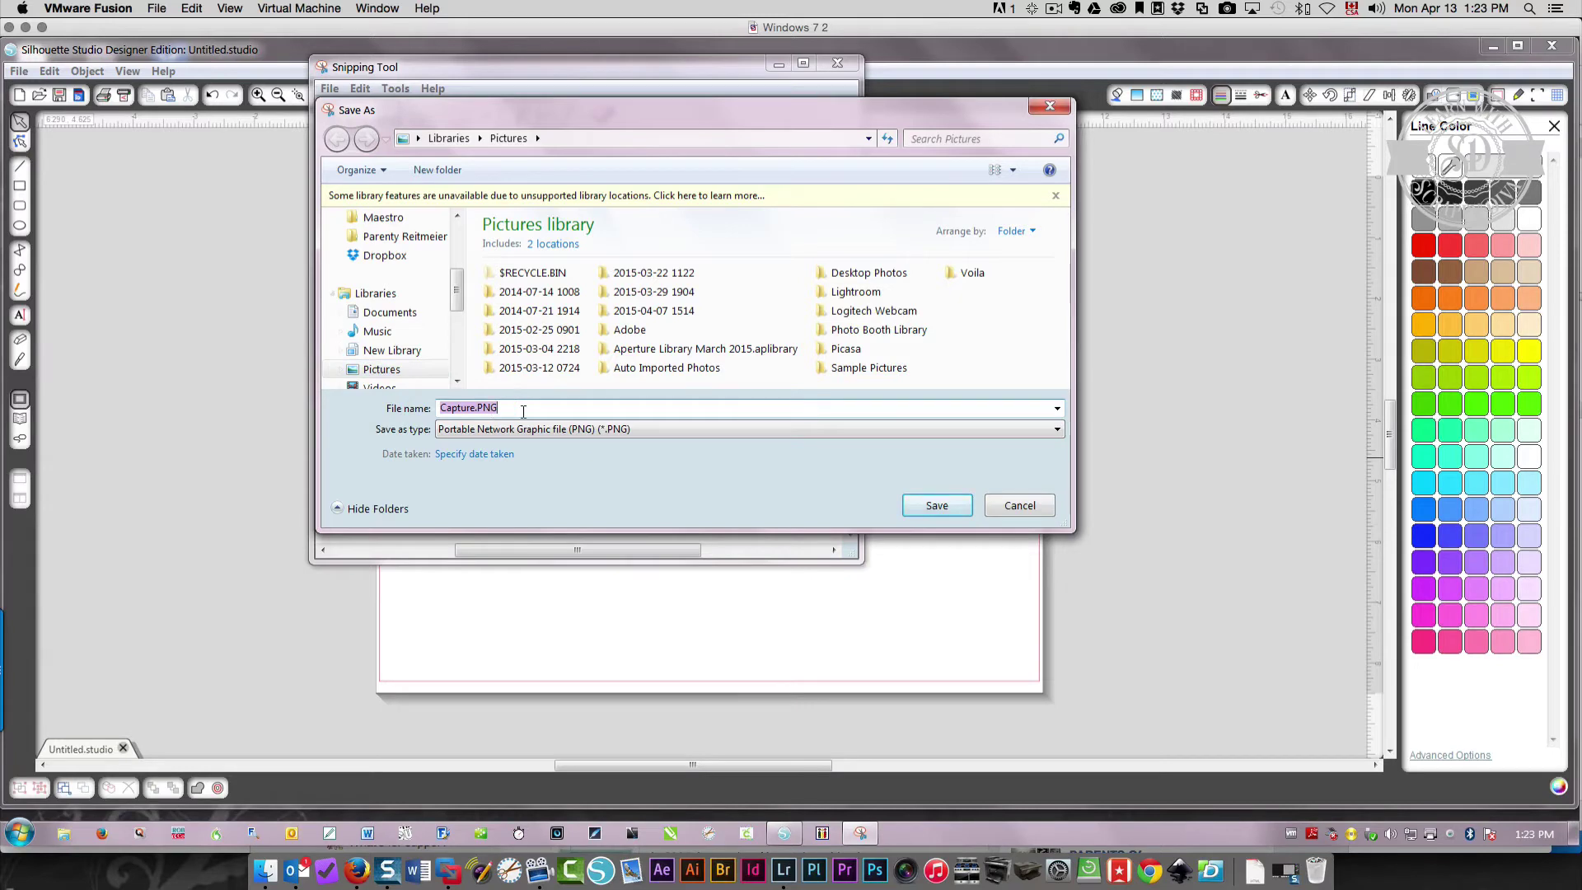
pyautogui.click(939, 507)
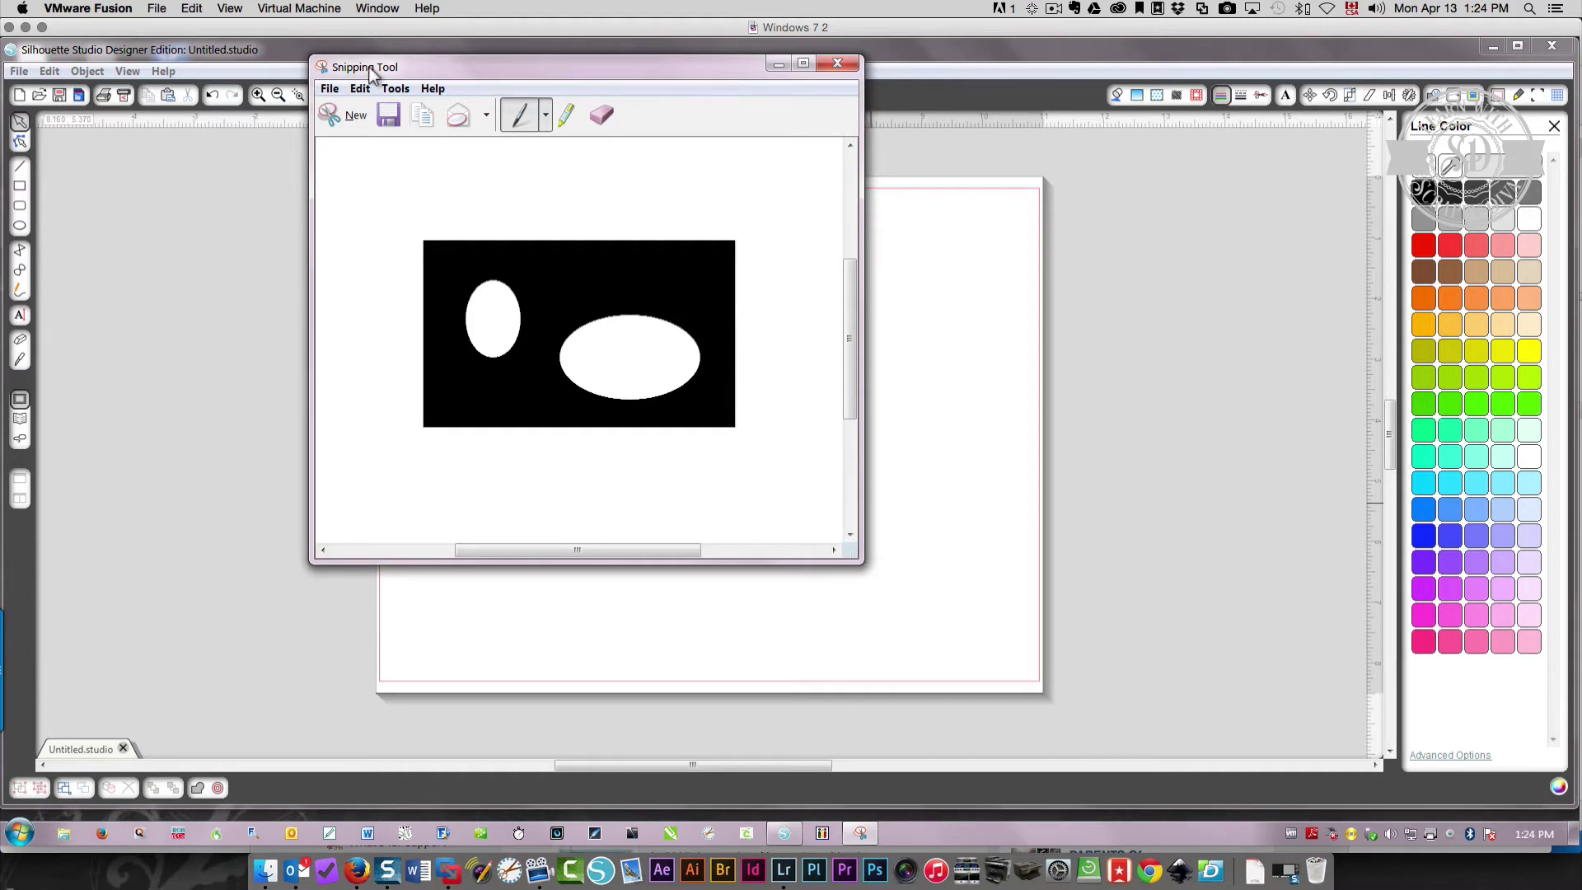
pyautogui.click(838, 63)
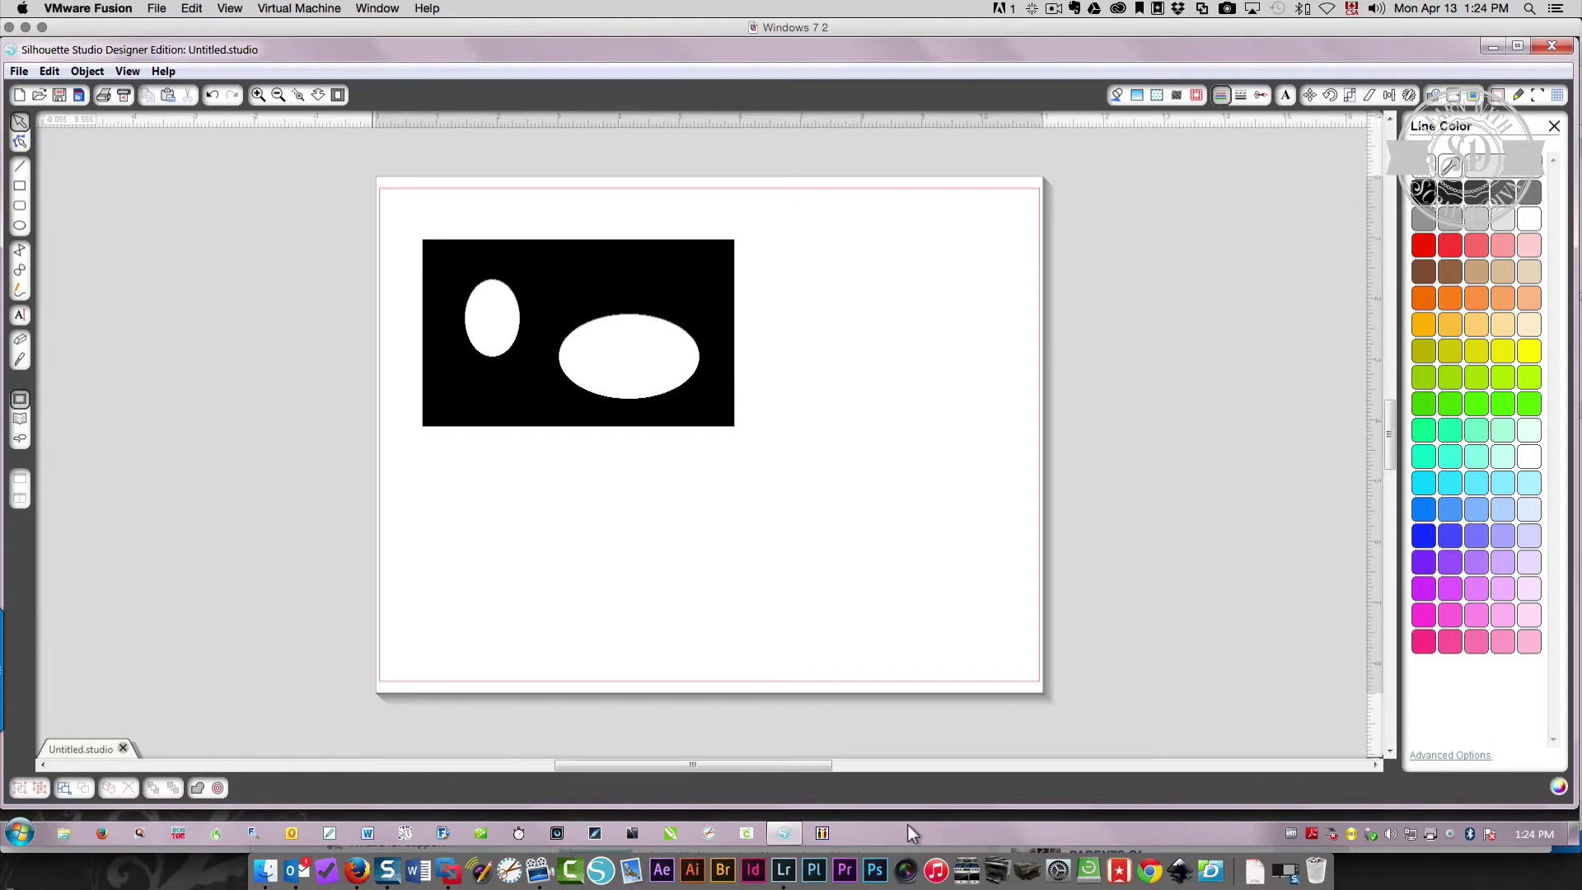
# Start Sure Cuts A Lot from the taskbar and dismiss its software update notice
pyautogui.click(707, 833)
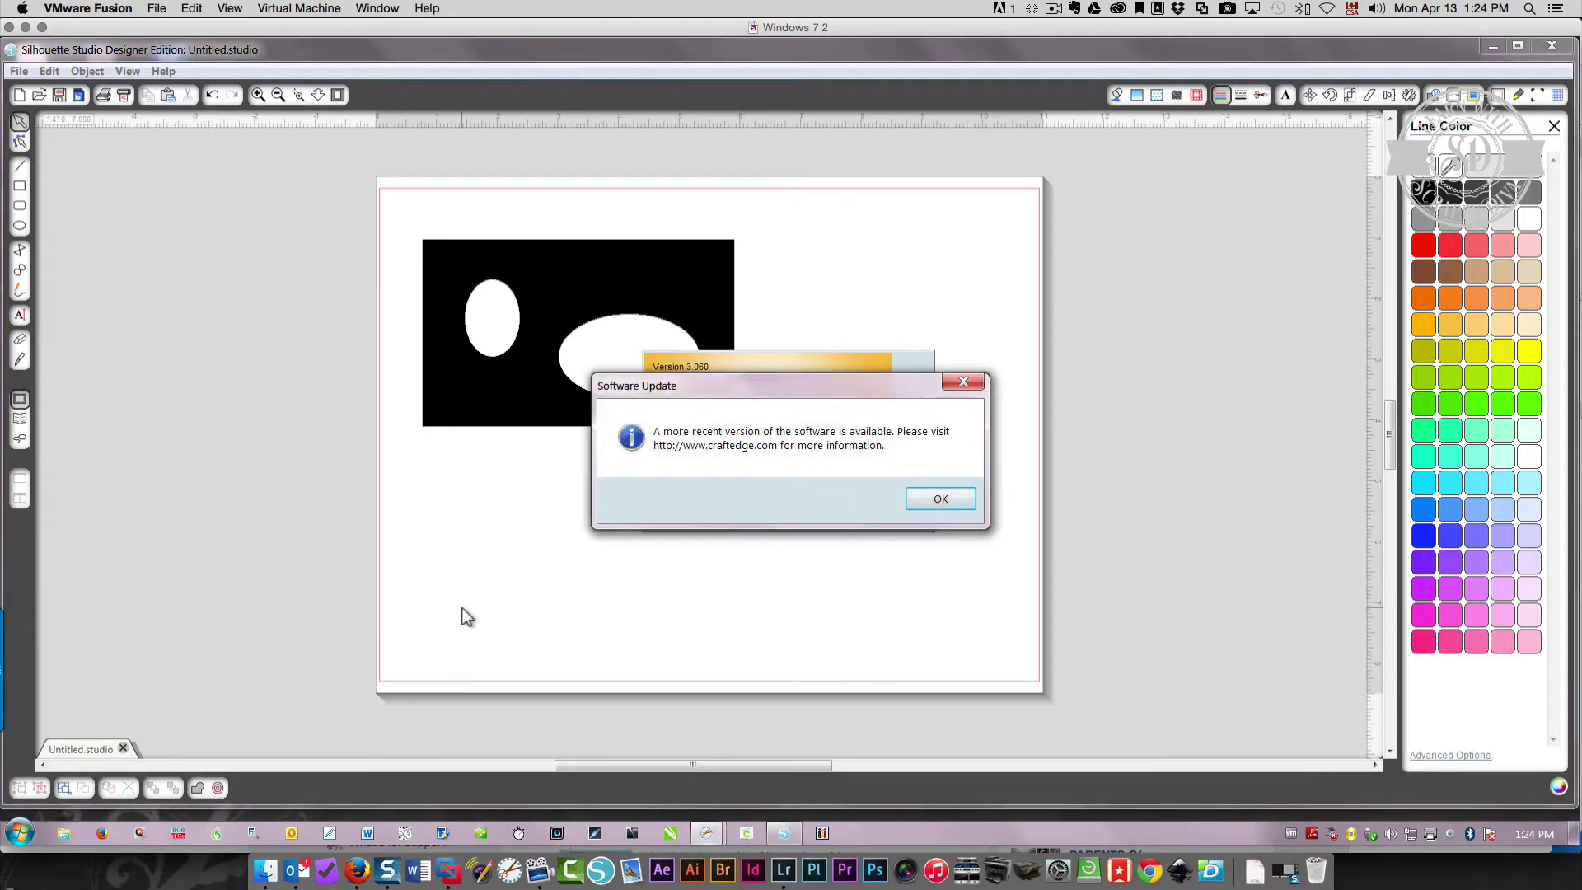
pyautogui.click(941, 500)
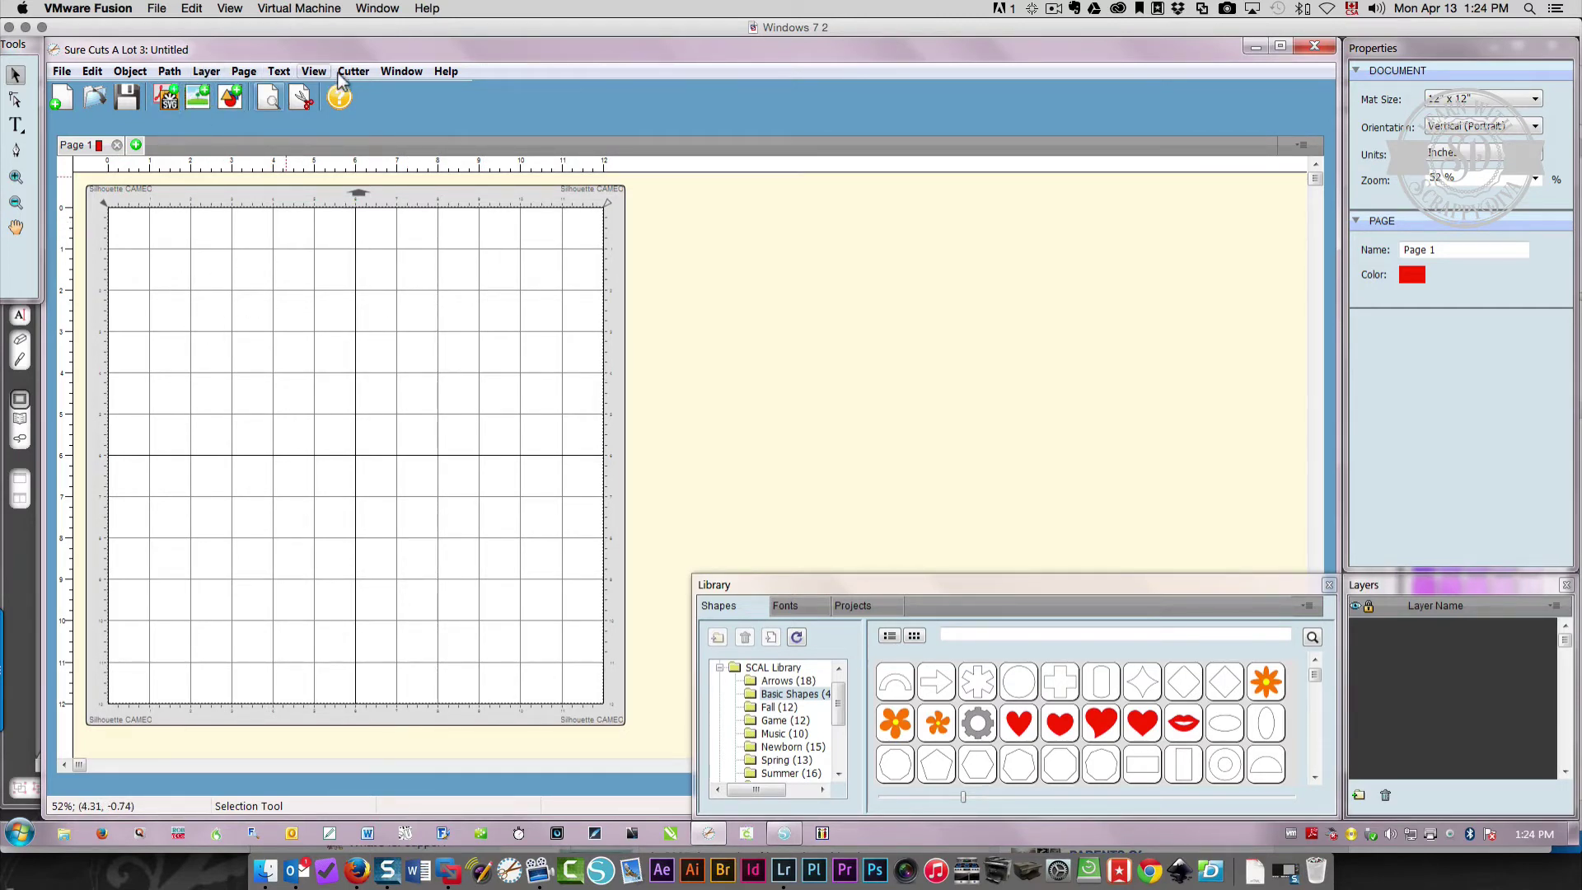
# Load Capture.PNG from Pictures into File > Trace Image
pyautogui.click(63, 74)
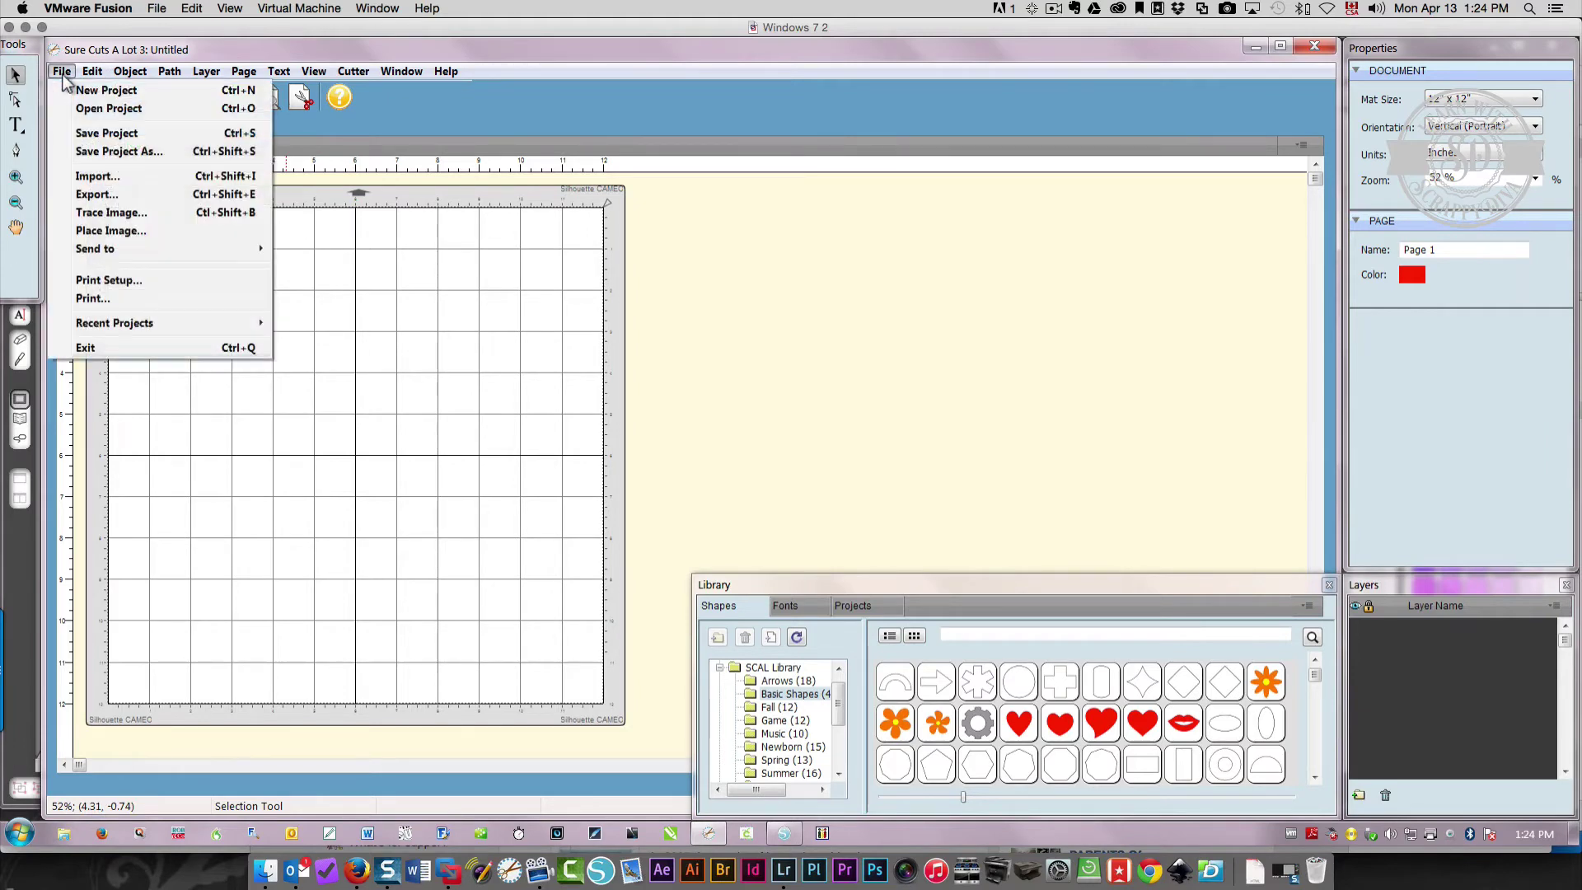
pyautogui.click(145, 213)
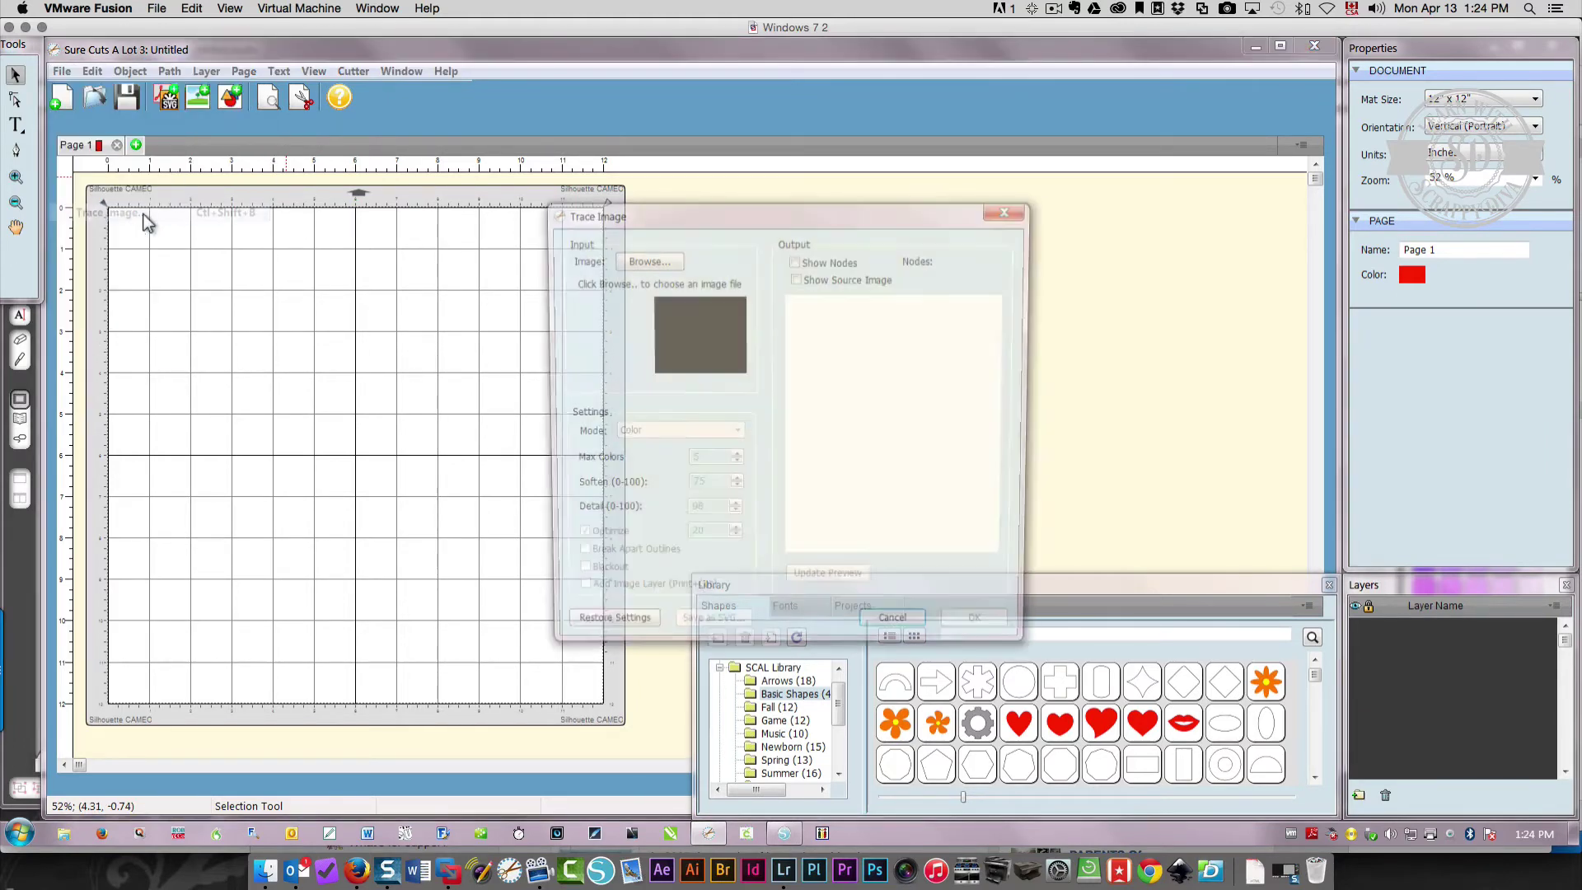
pyautogui.click(642, 260)
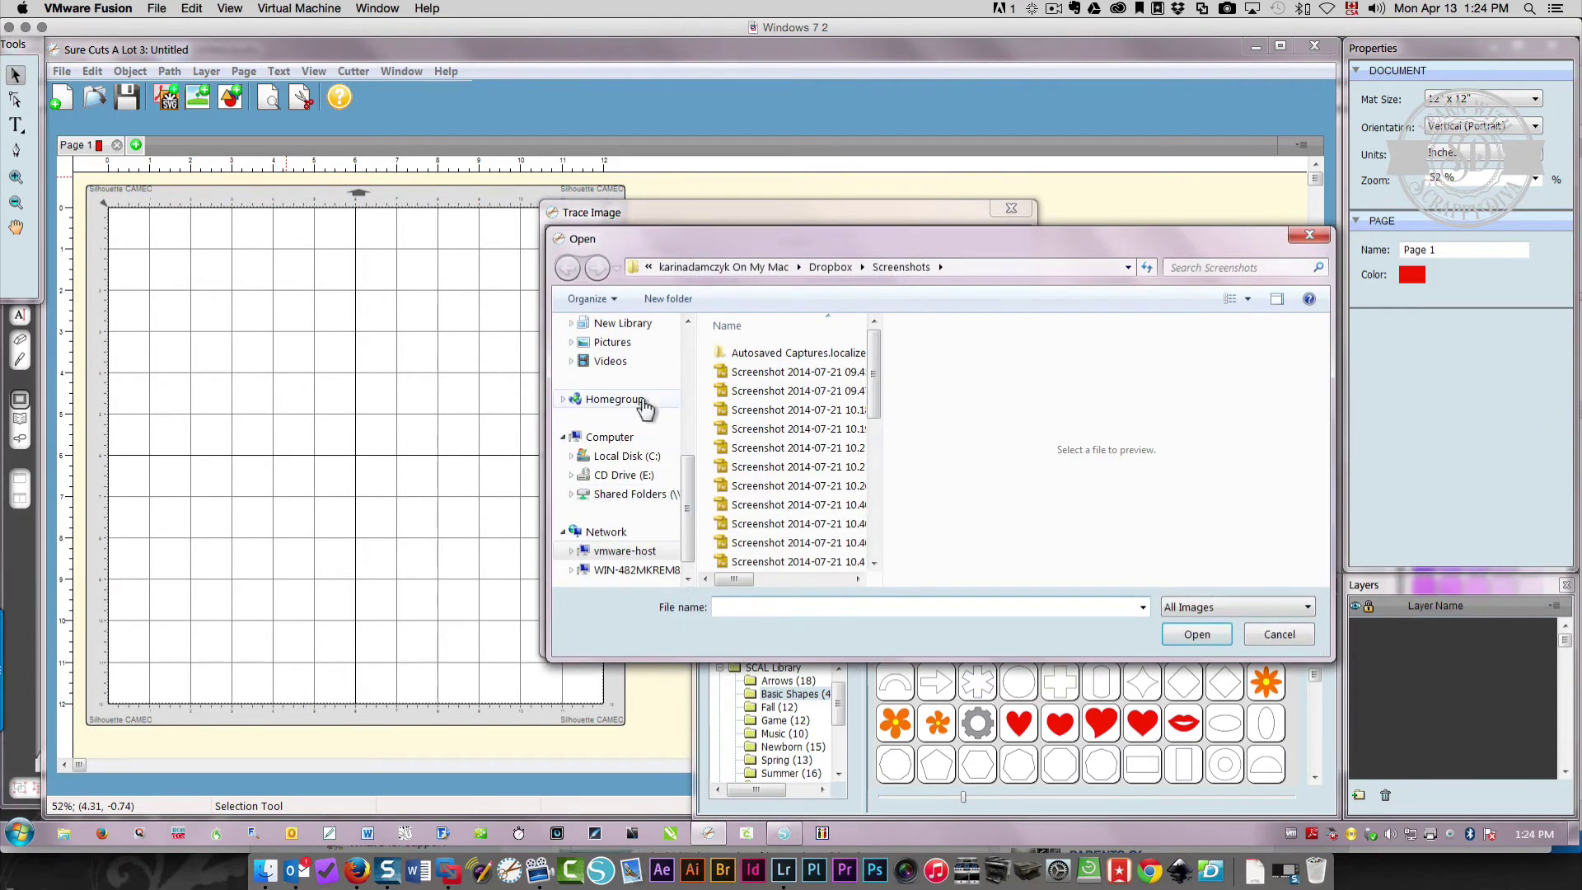
pyautogui.click(618, 343)
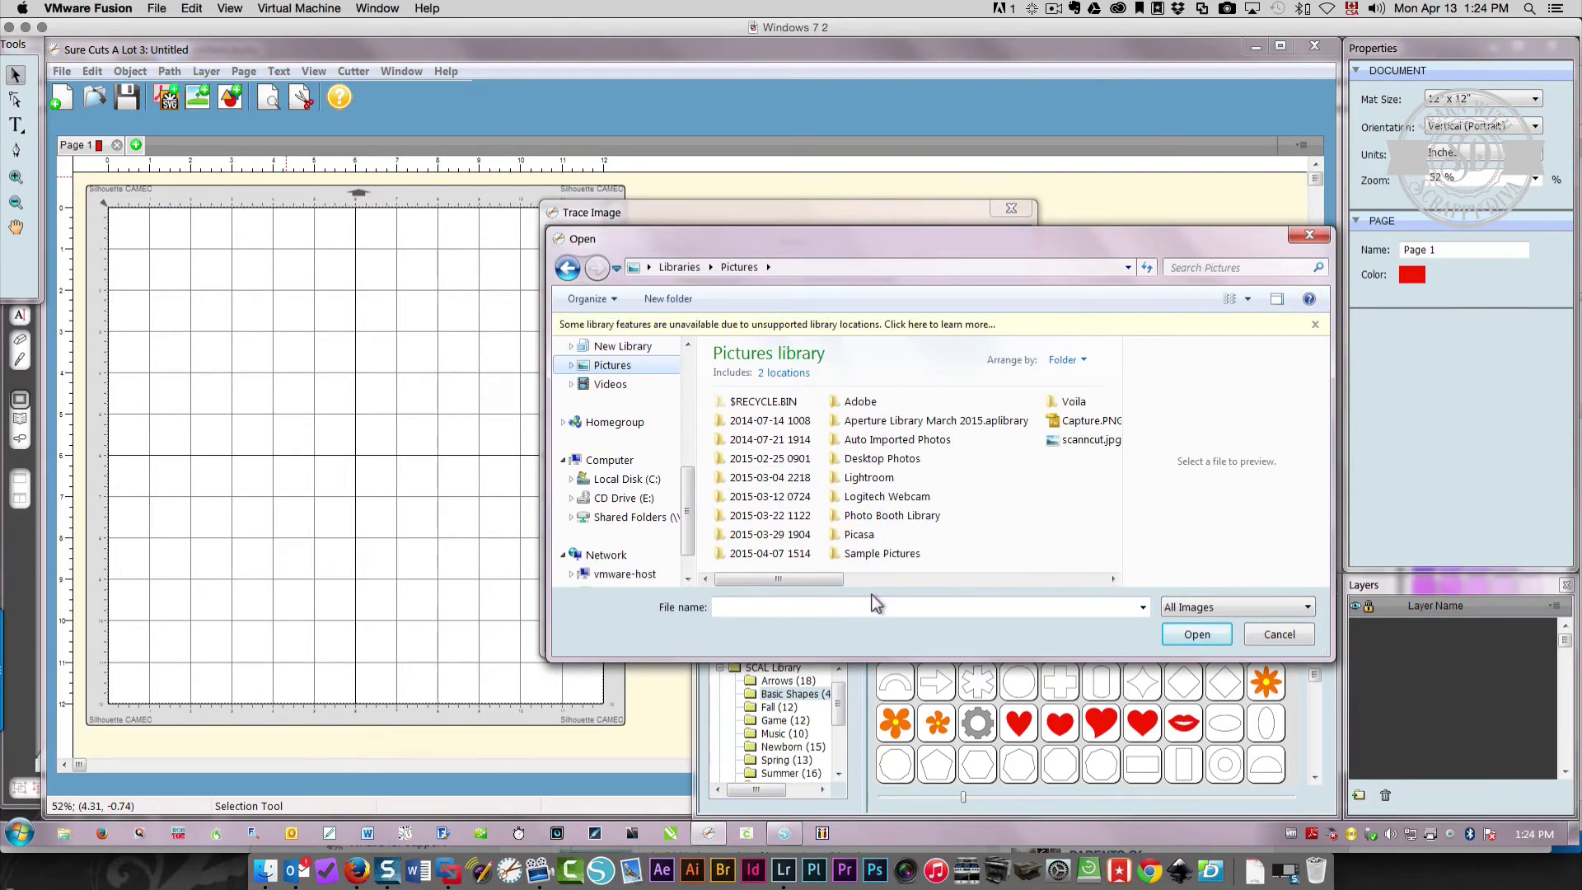
pyautogui.click(1074, 429)
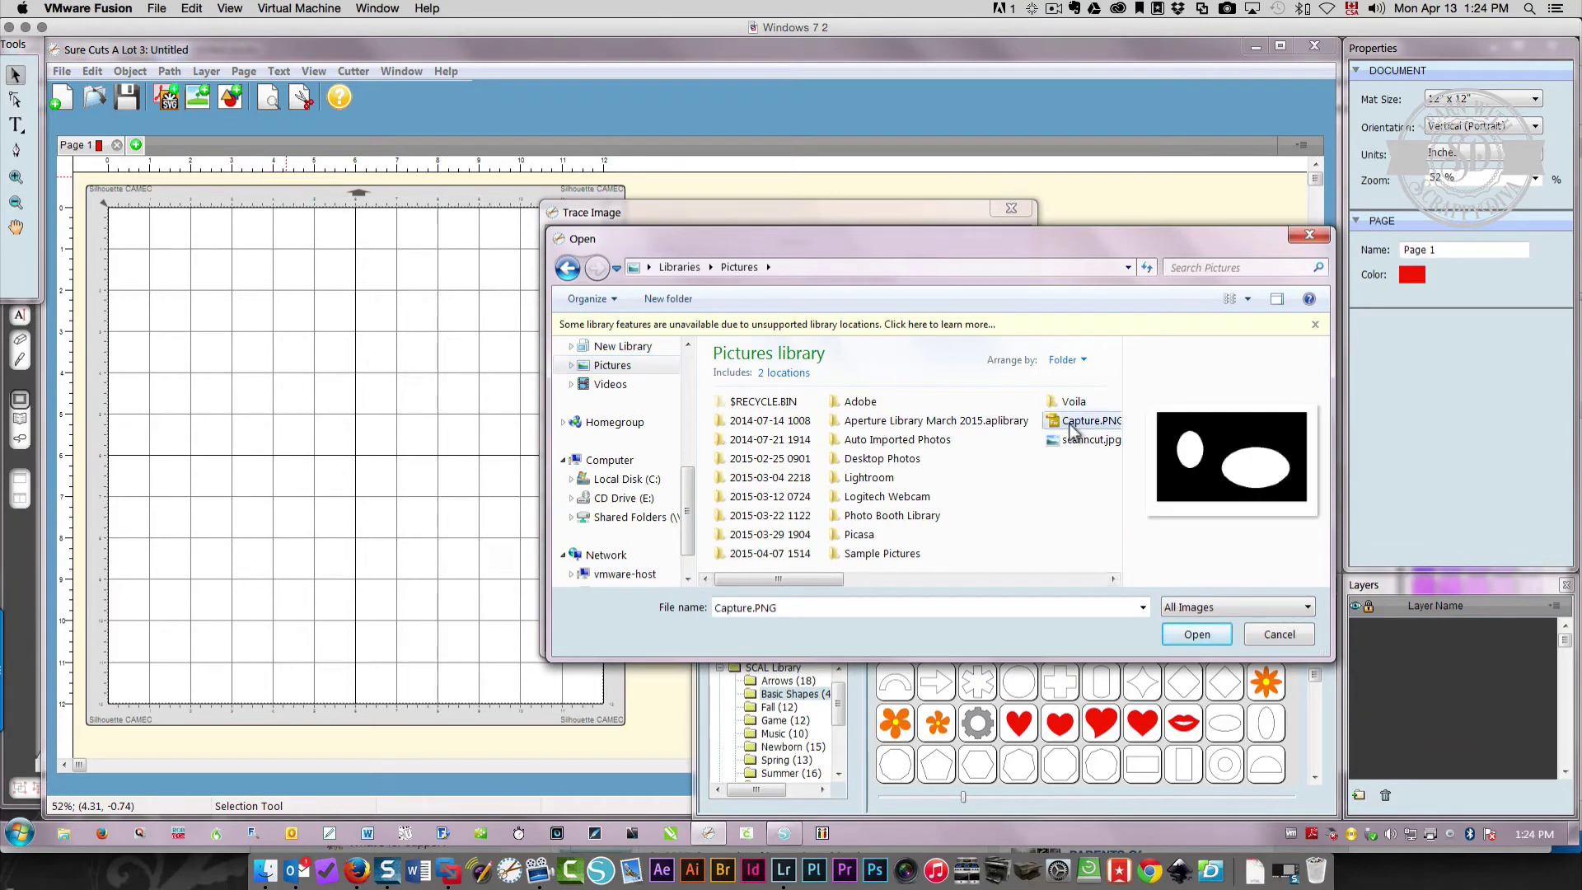
pyautogui.click(1197, 634)
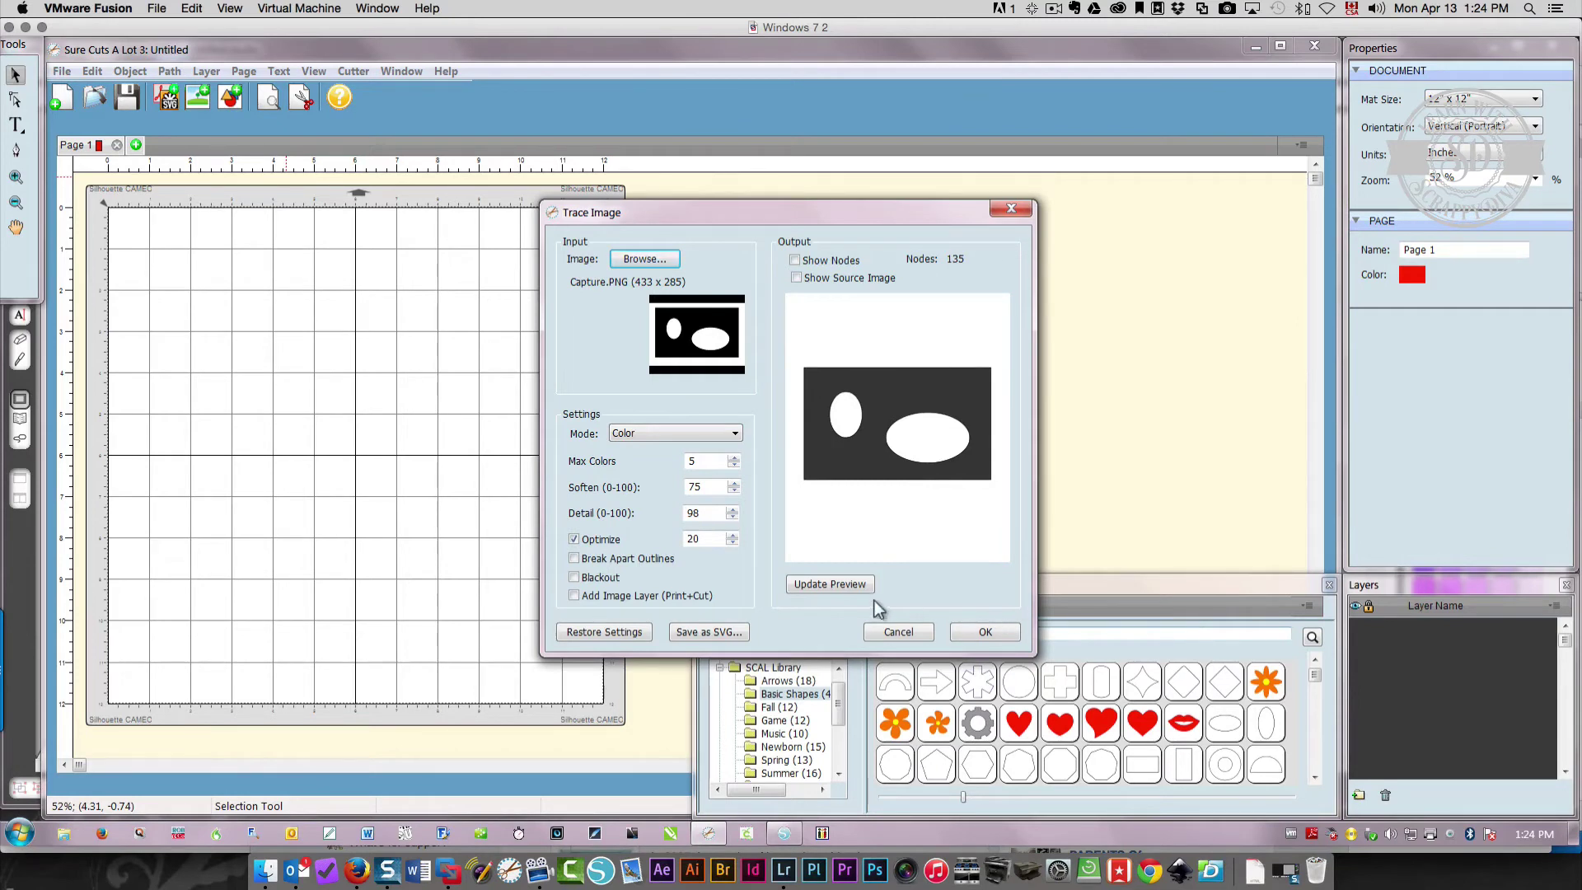
# Trace Capture.PNG in Monochrome mode, place it on the mat and shift it down-right
pyautogui.click(851, 586)
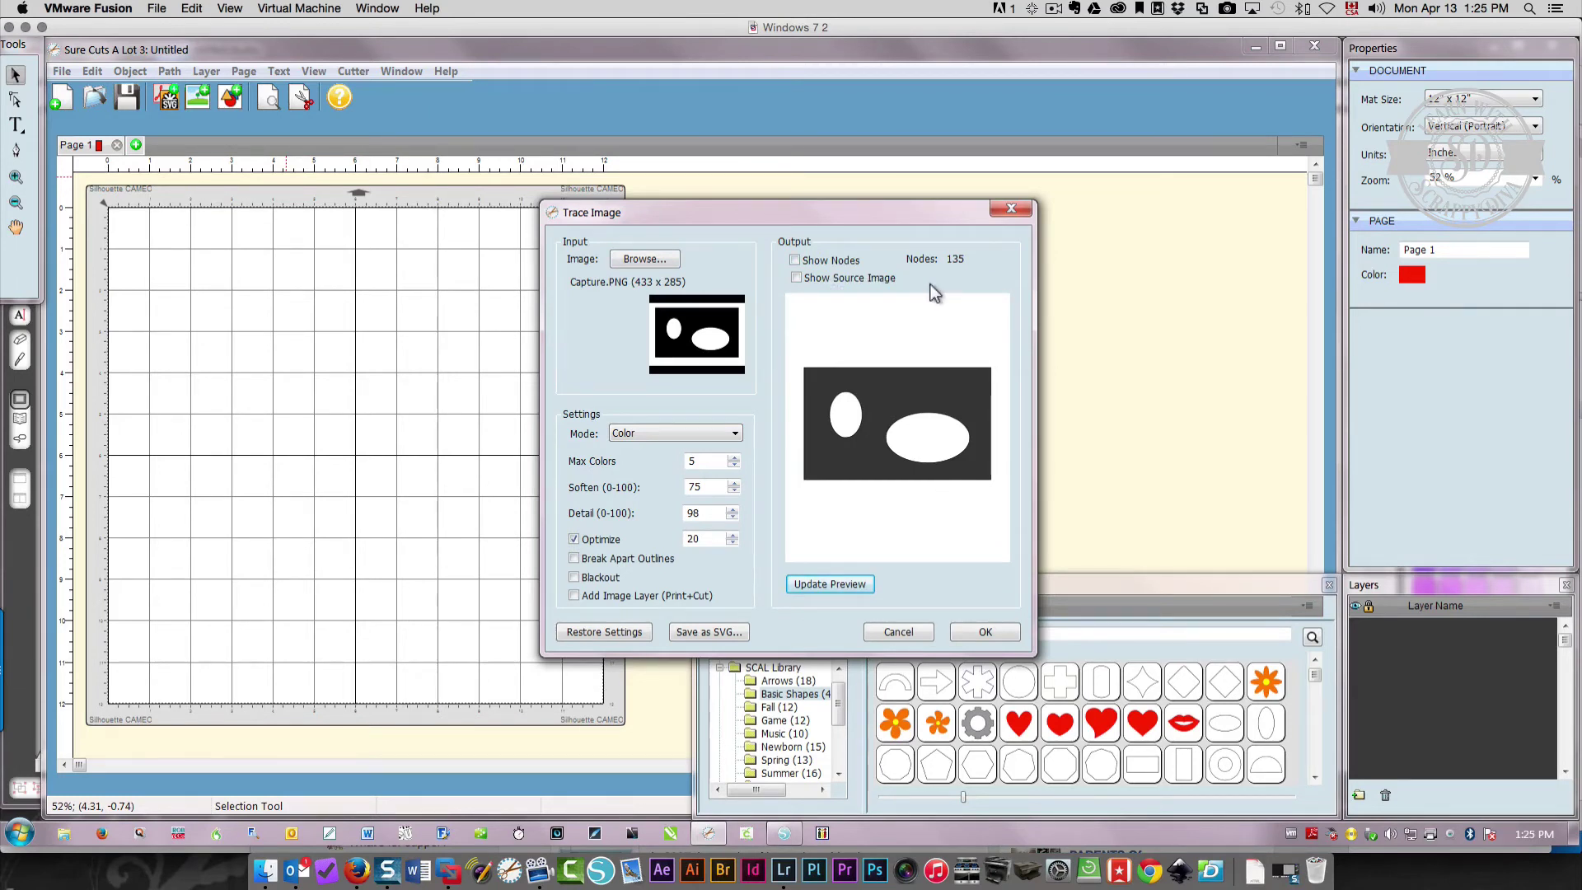
pyautogui.click(646, 434)
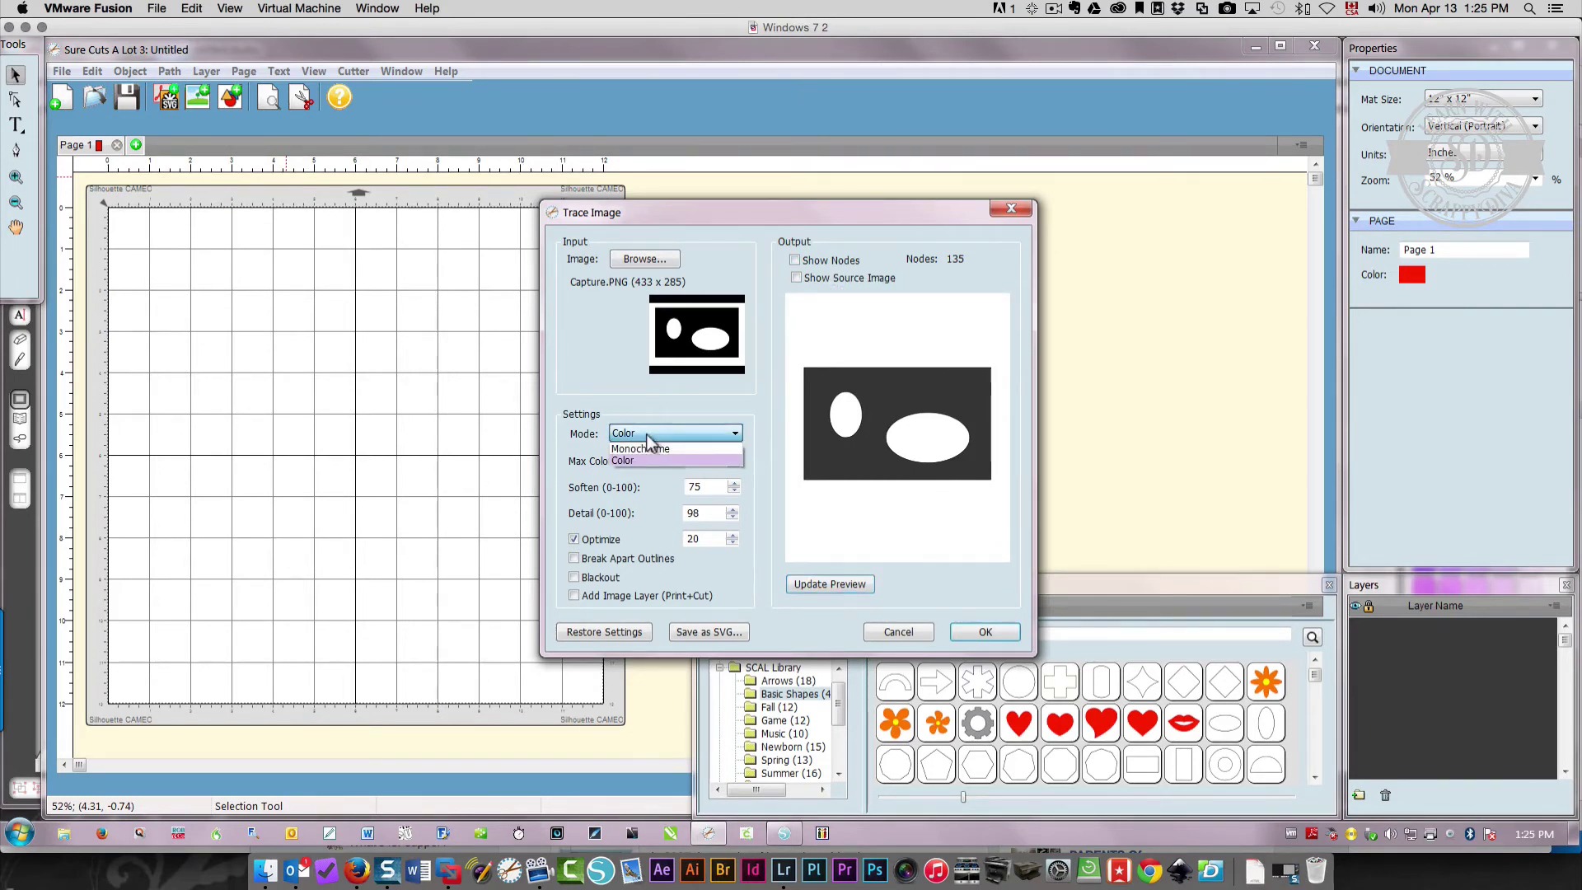
pyautogui.click(645, 443)
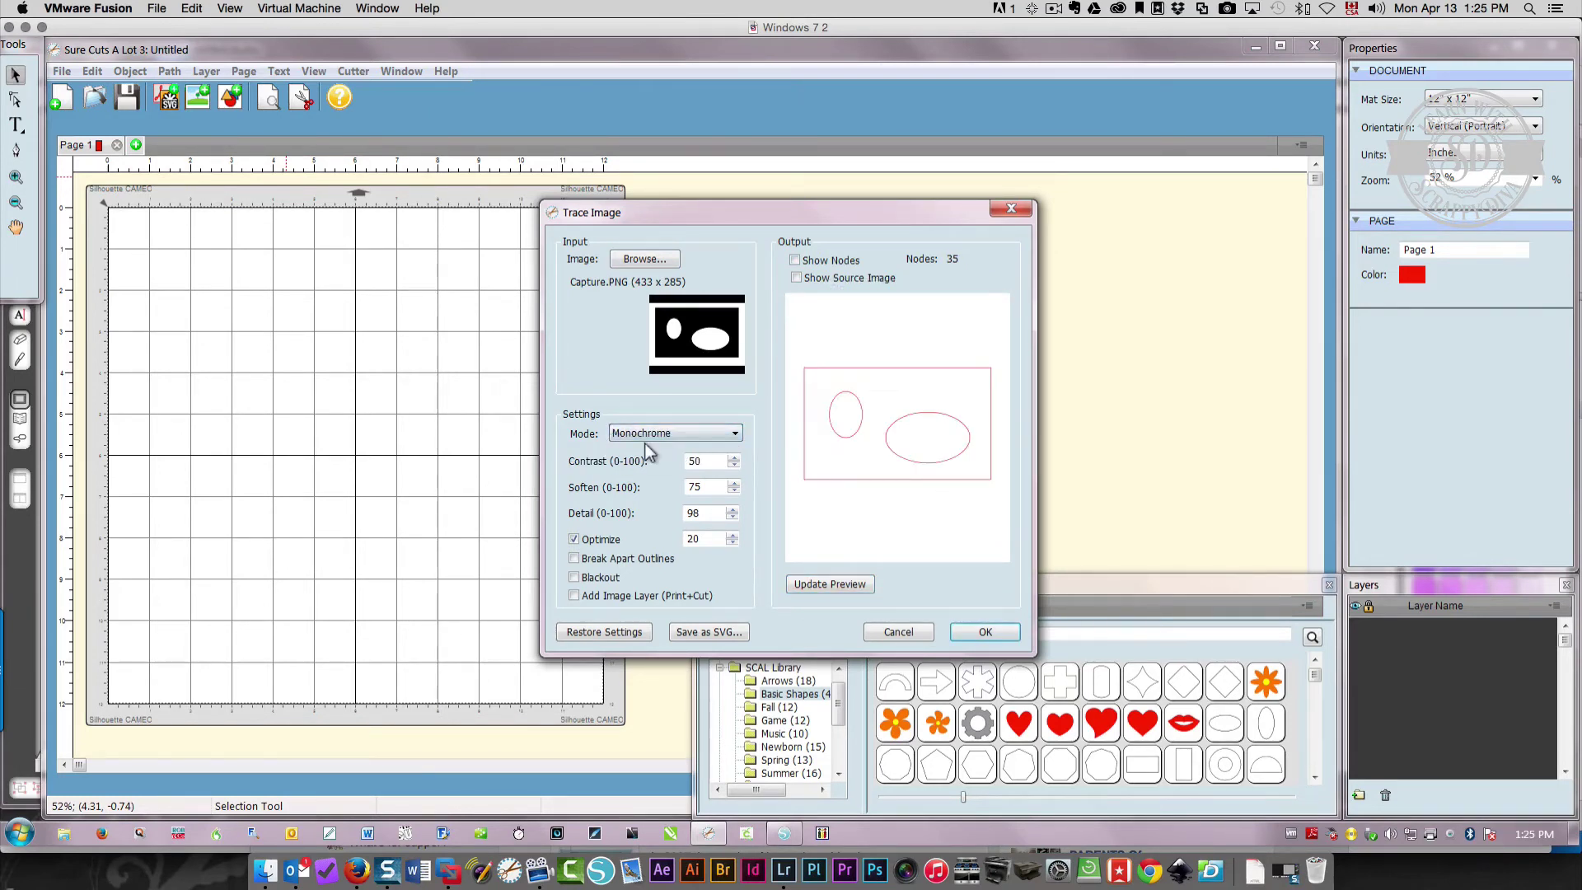
pyautogui.click(807, 587)
pyautogui.click(982, 632)
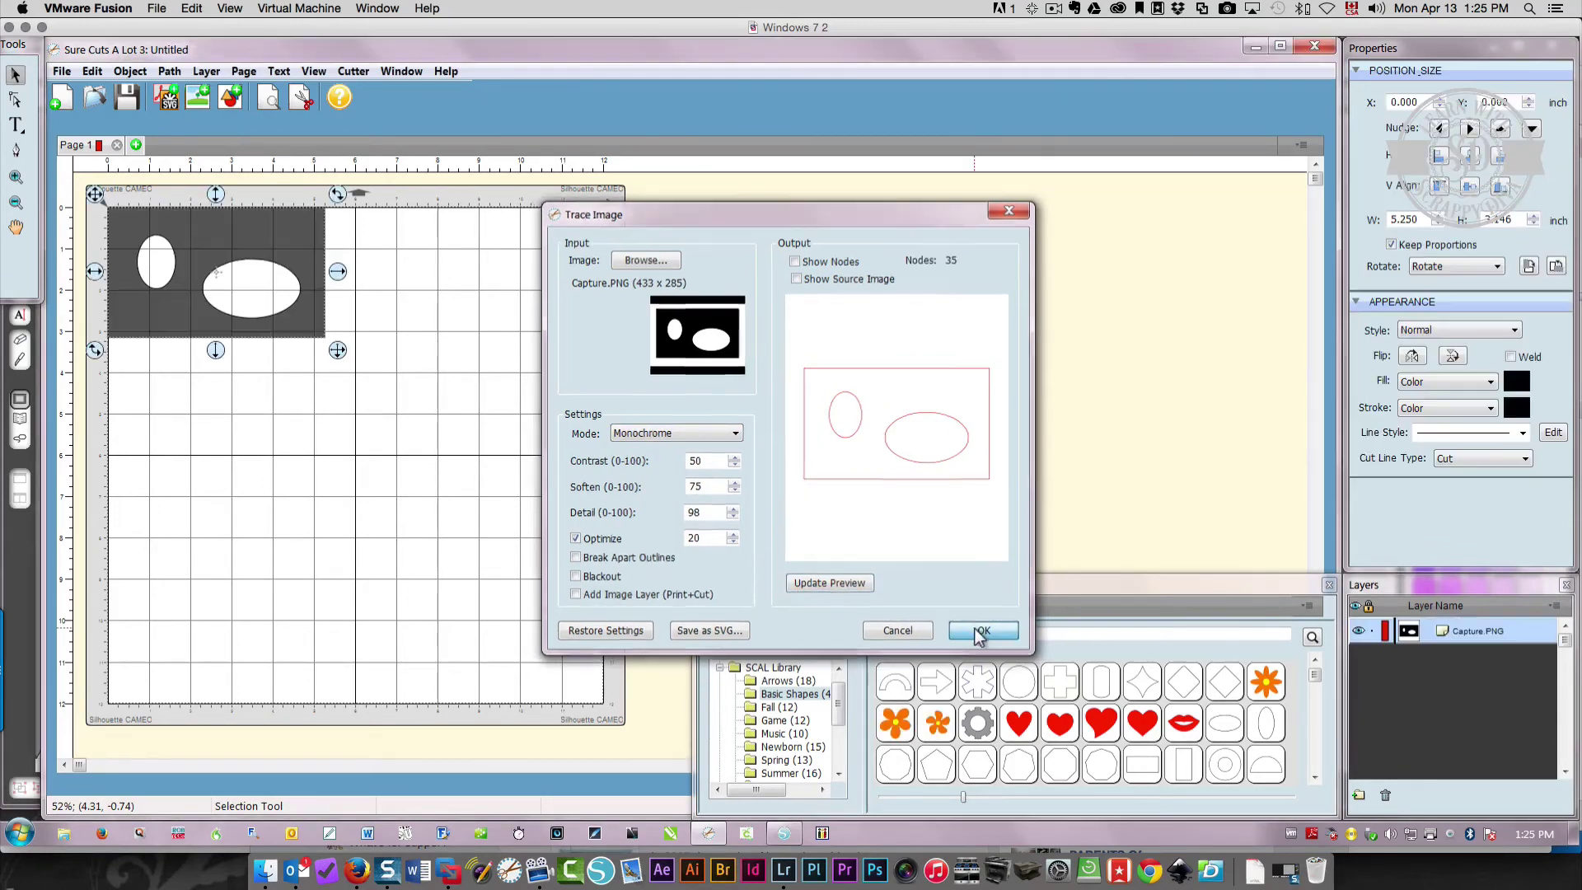
pyautogui.moveTo(161, 313); pyautogui.dragTo(215, 401)
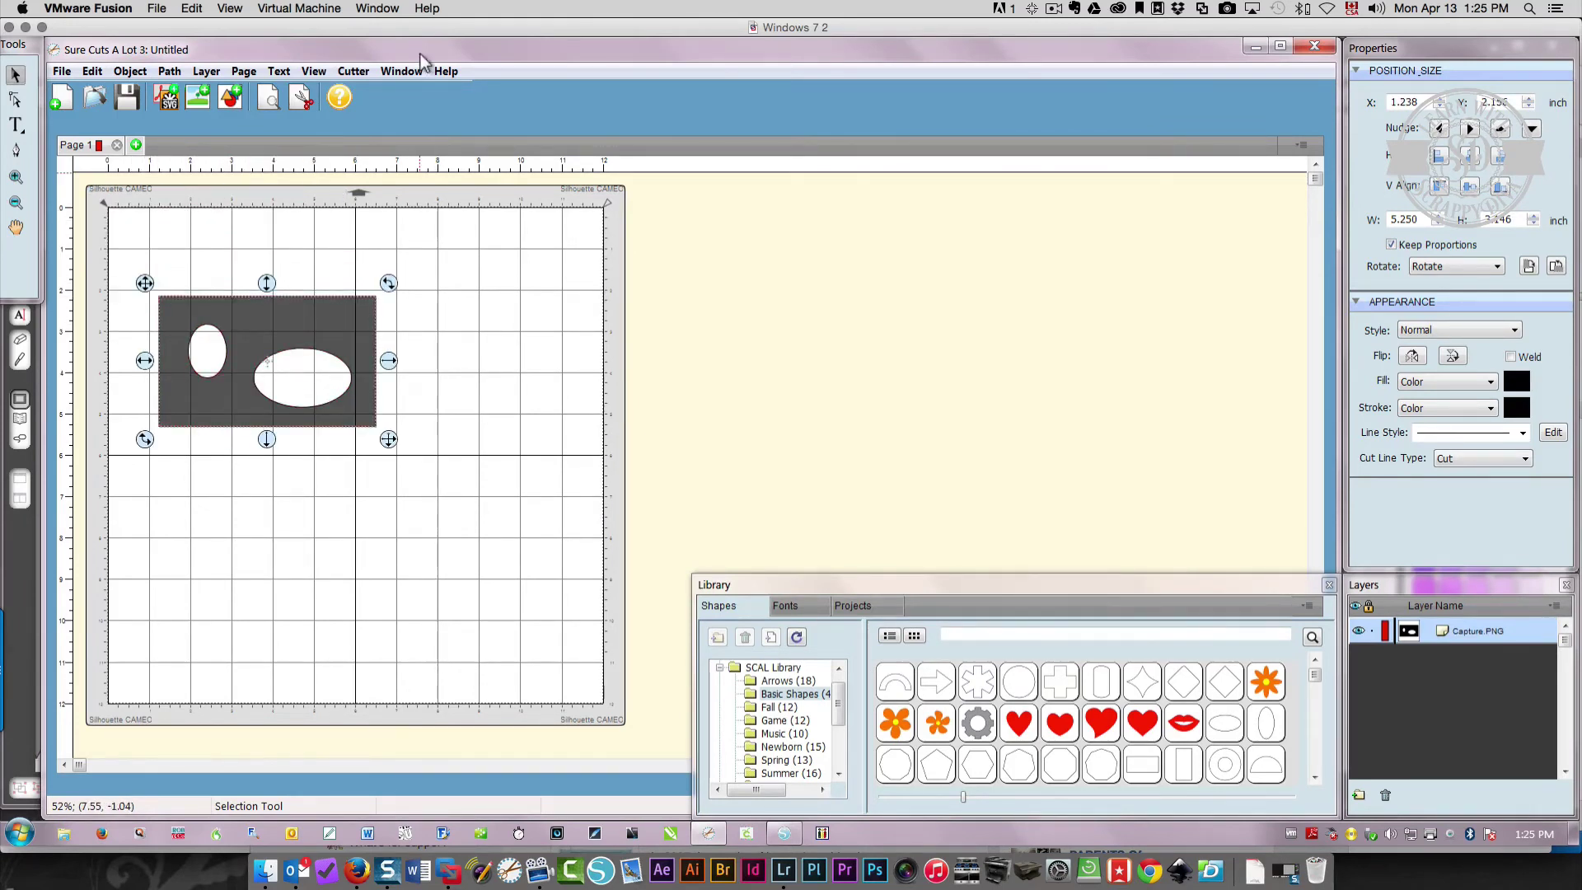
# Switch to View > Show Outlines Only, then close Sure Cuts A Lot without saving
pyautogui.click(314, 72)
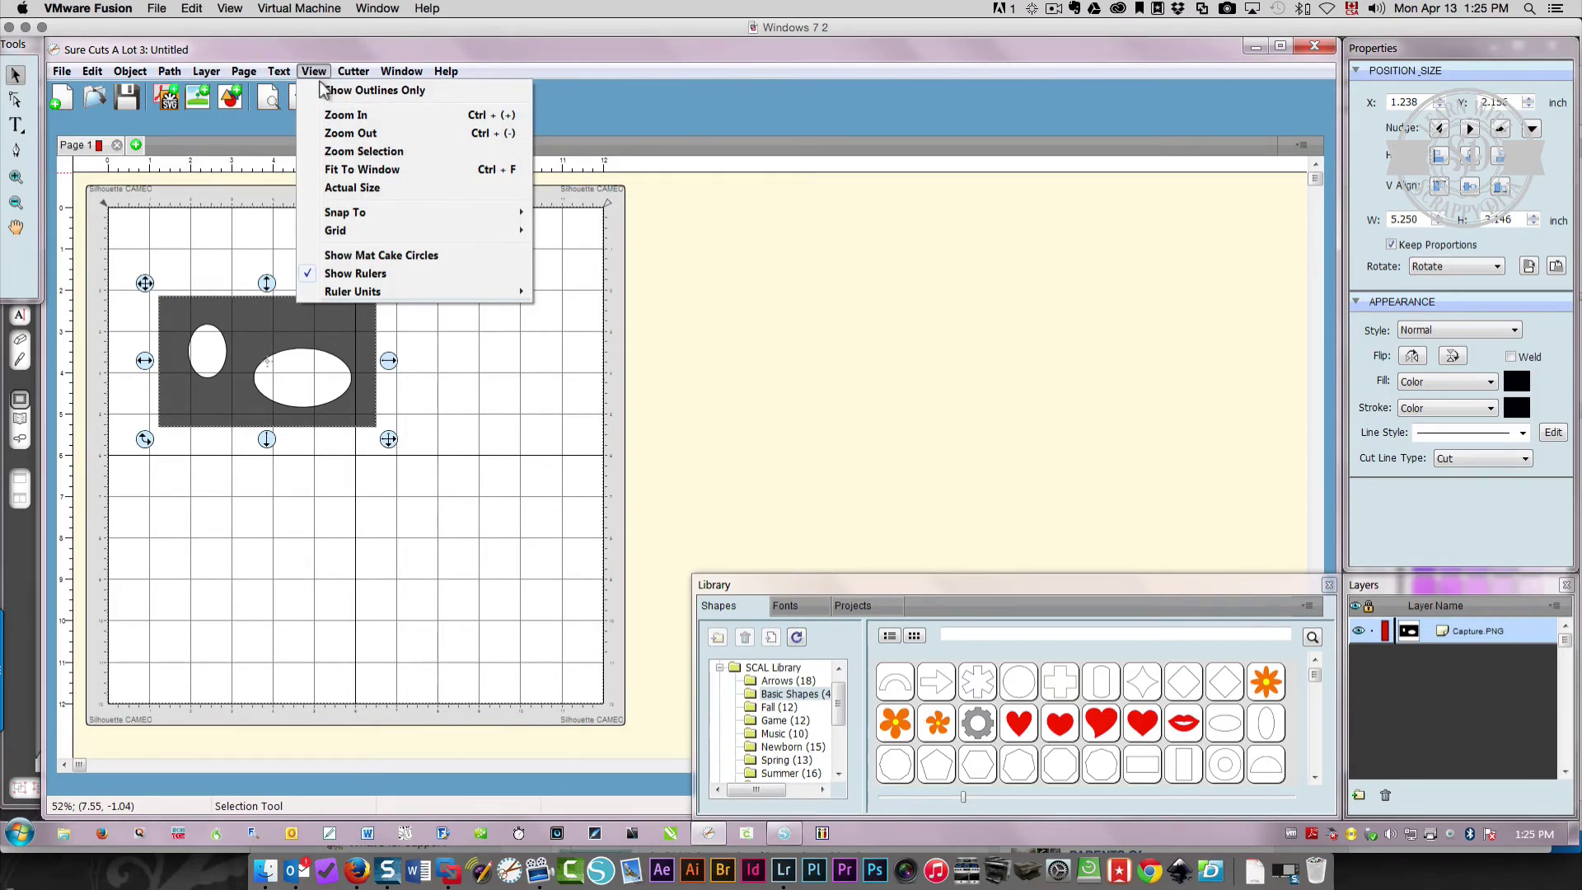
pyautogui.click(410, 93)
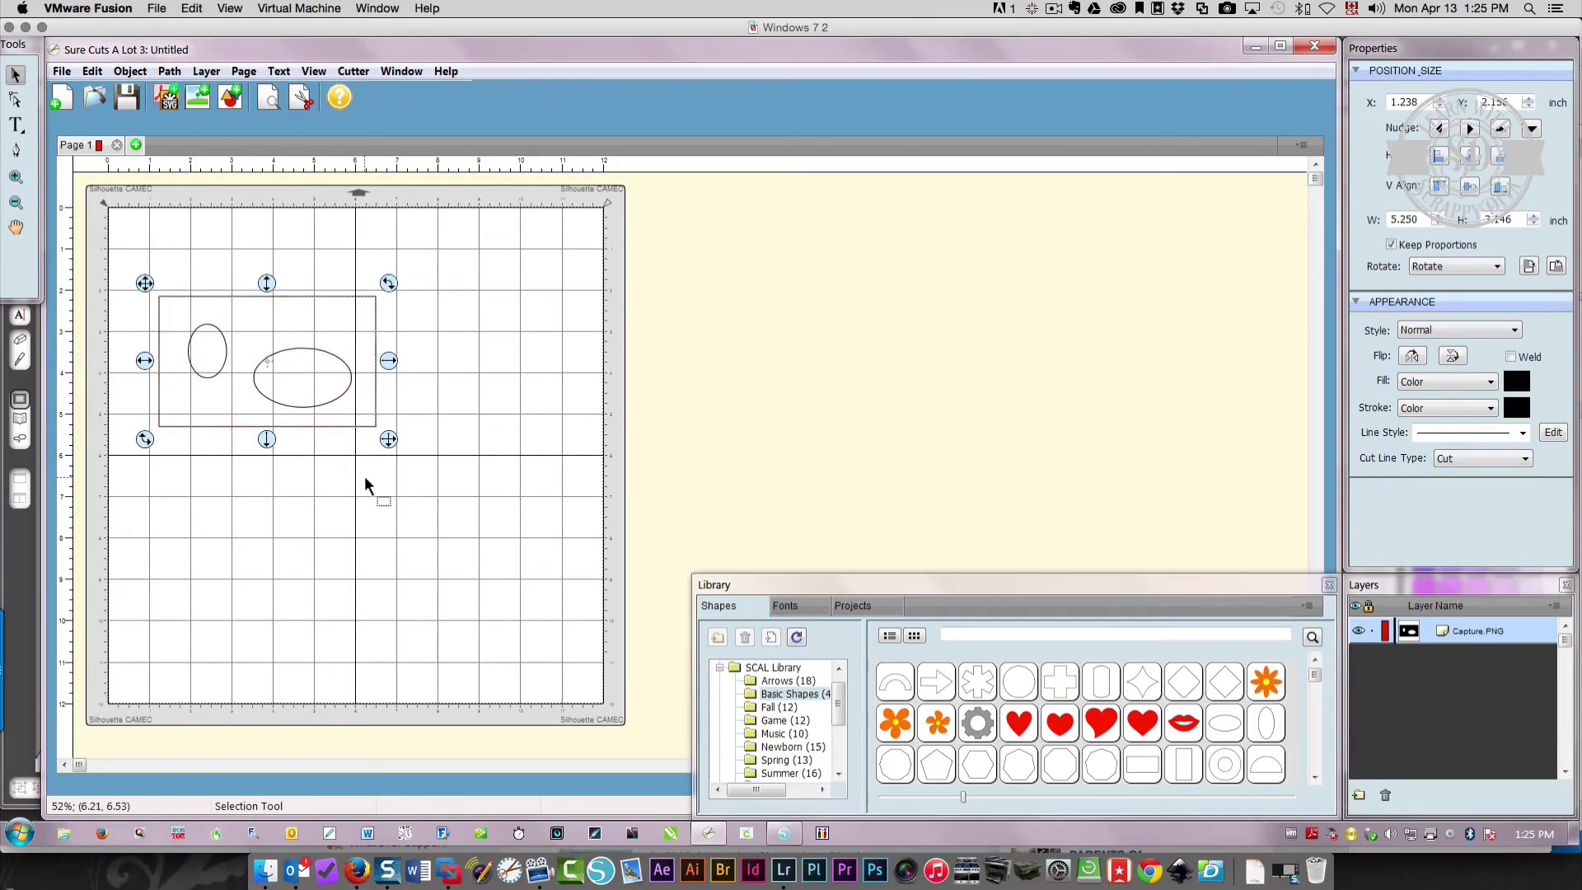
pyautogui.click(1318, 47)
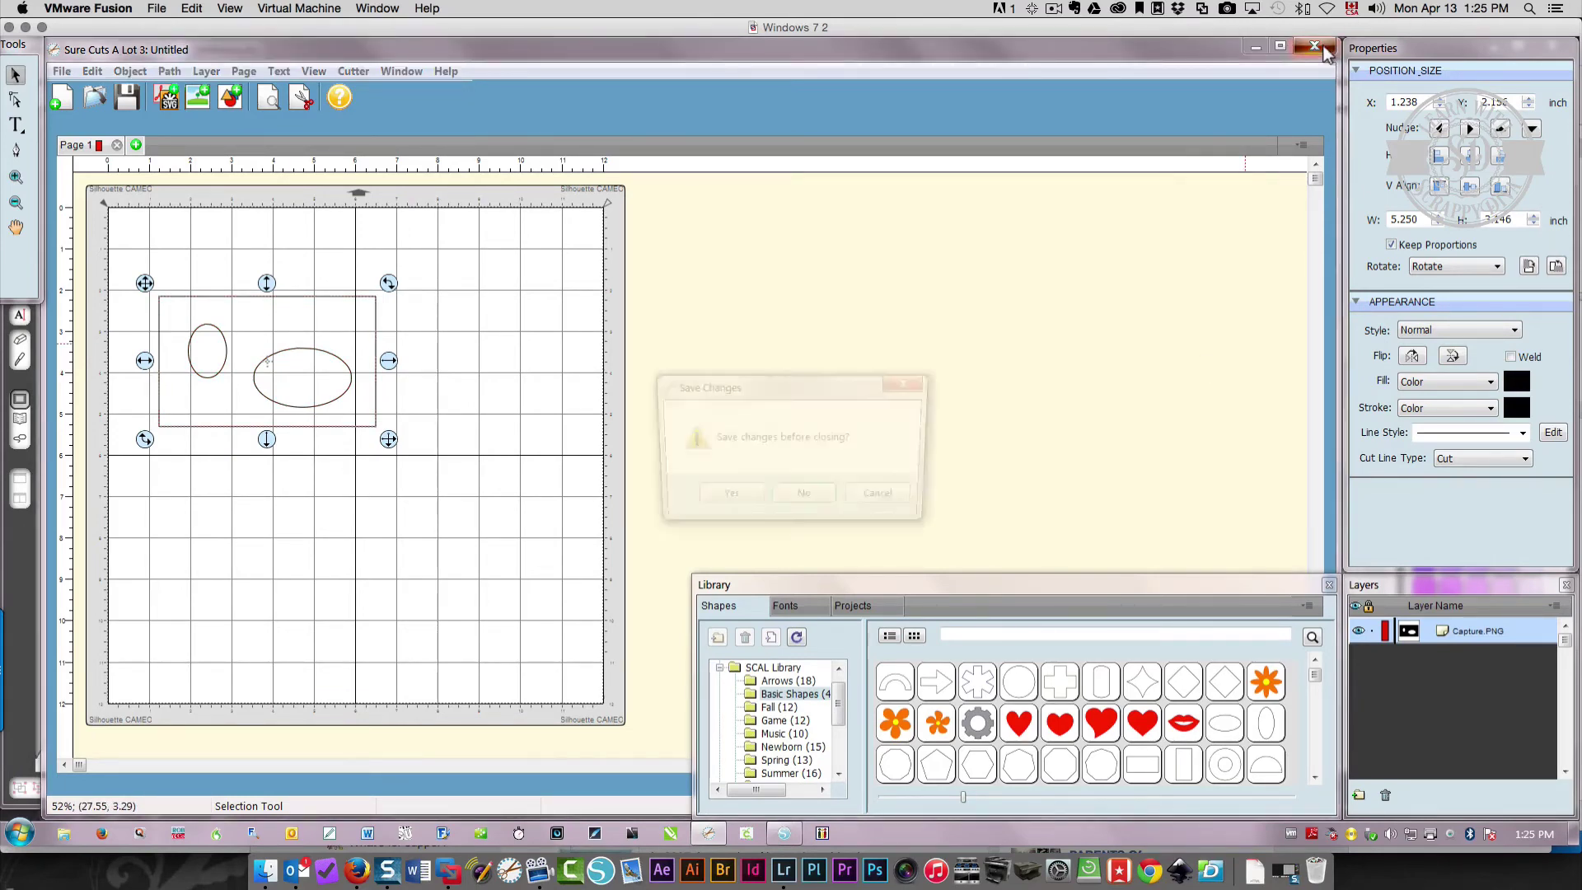
pyautogui.click(785, 495)
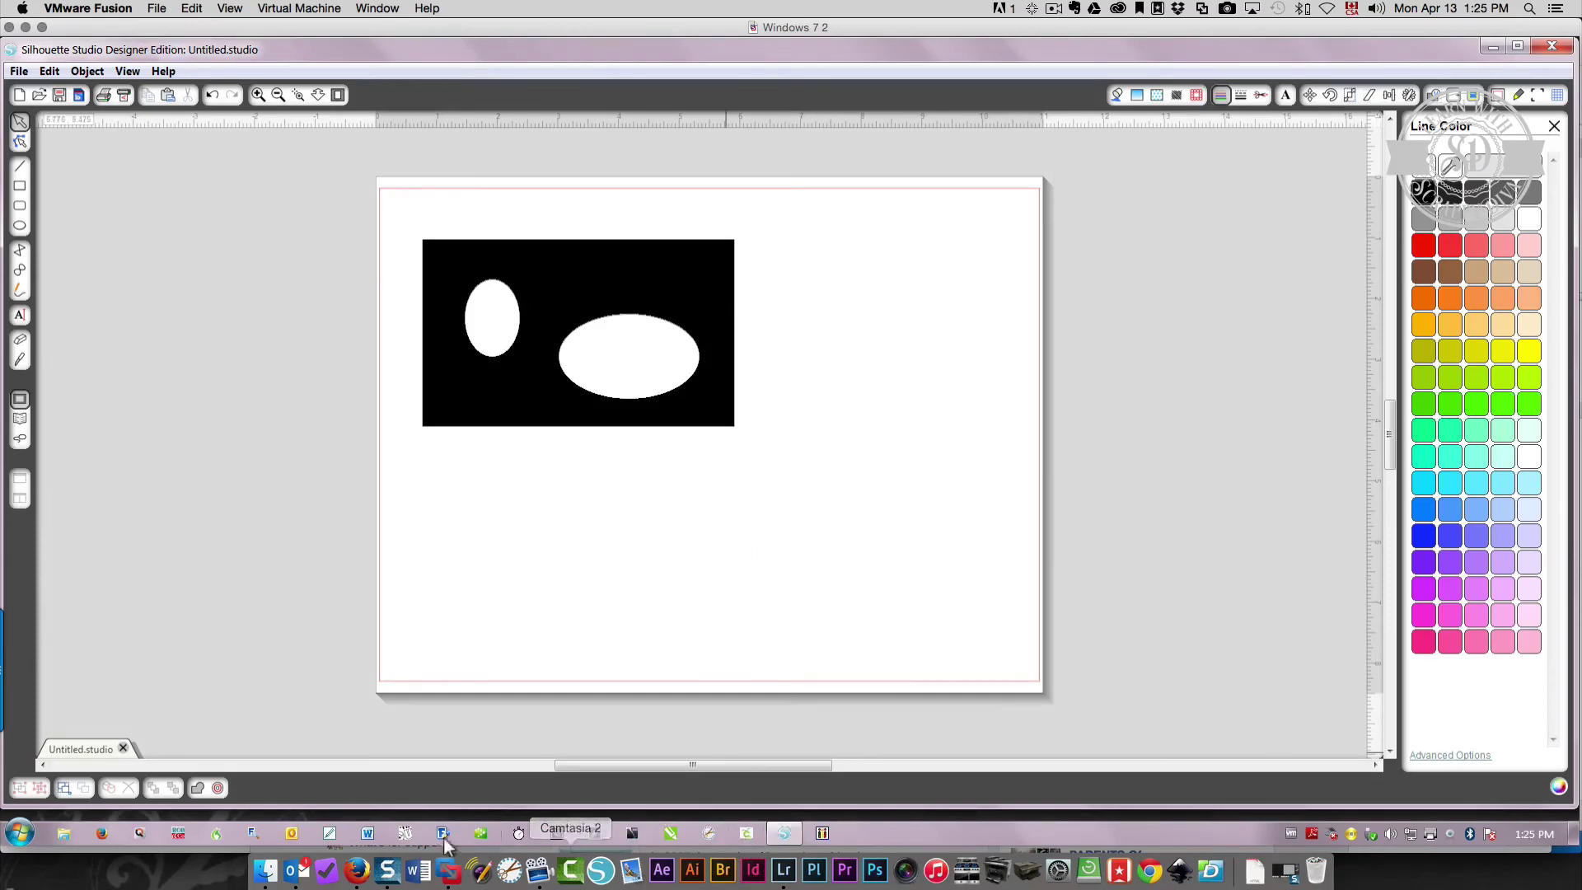
# In Make The Cut!, open Capture.PNG from Shared Folders > Pictures in Pixel Trace
pyautogui.click(407, 833)
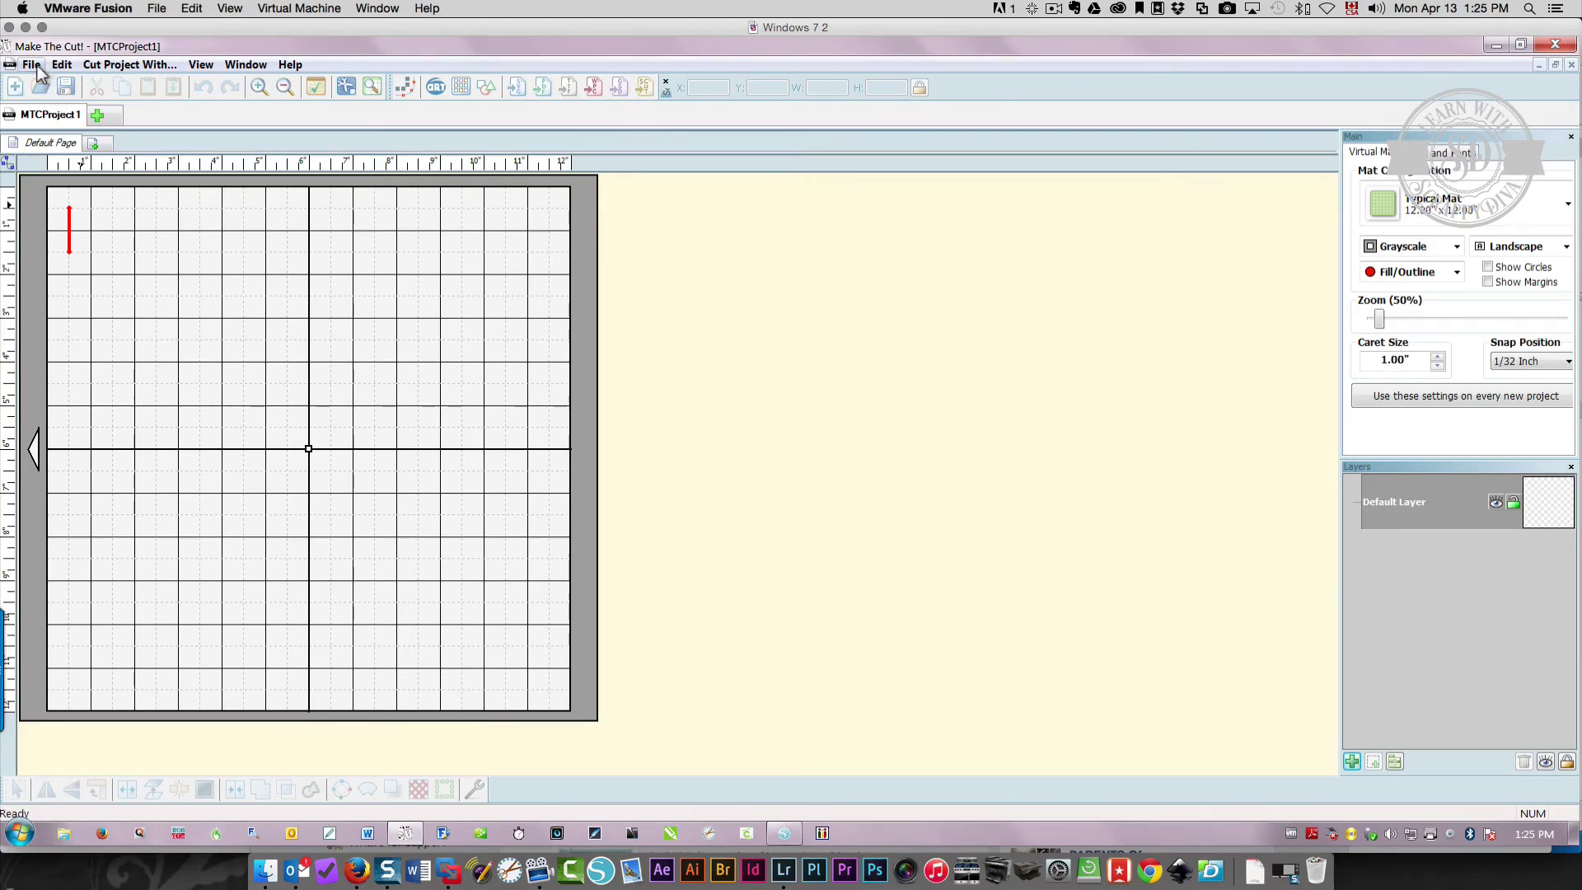
pyautogui.click(408, 91)
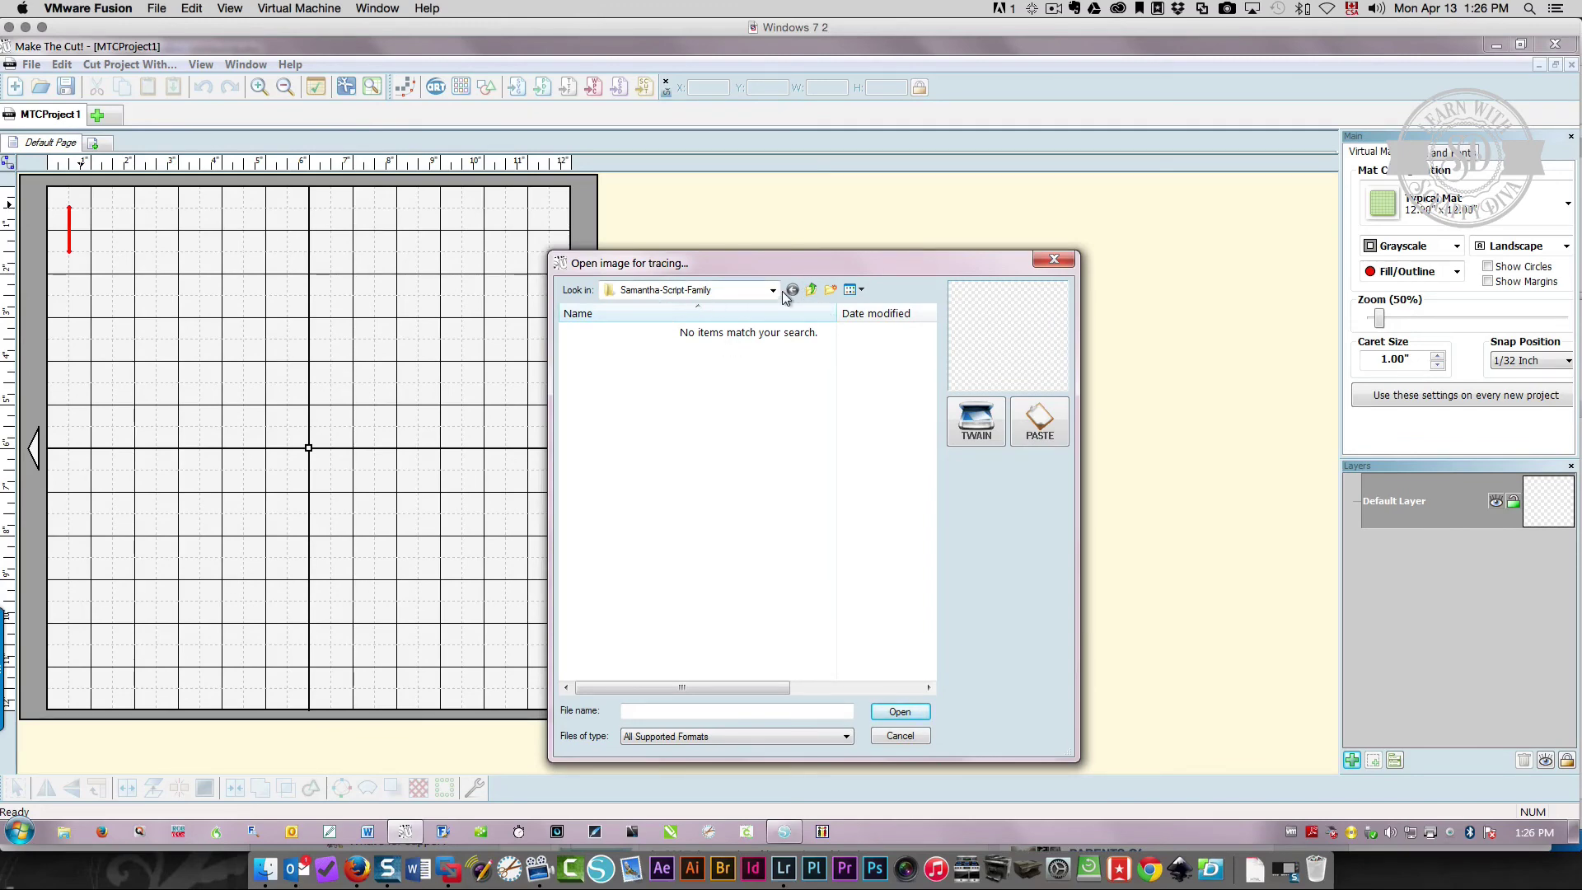
pyautogui.click(810, 290)
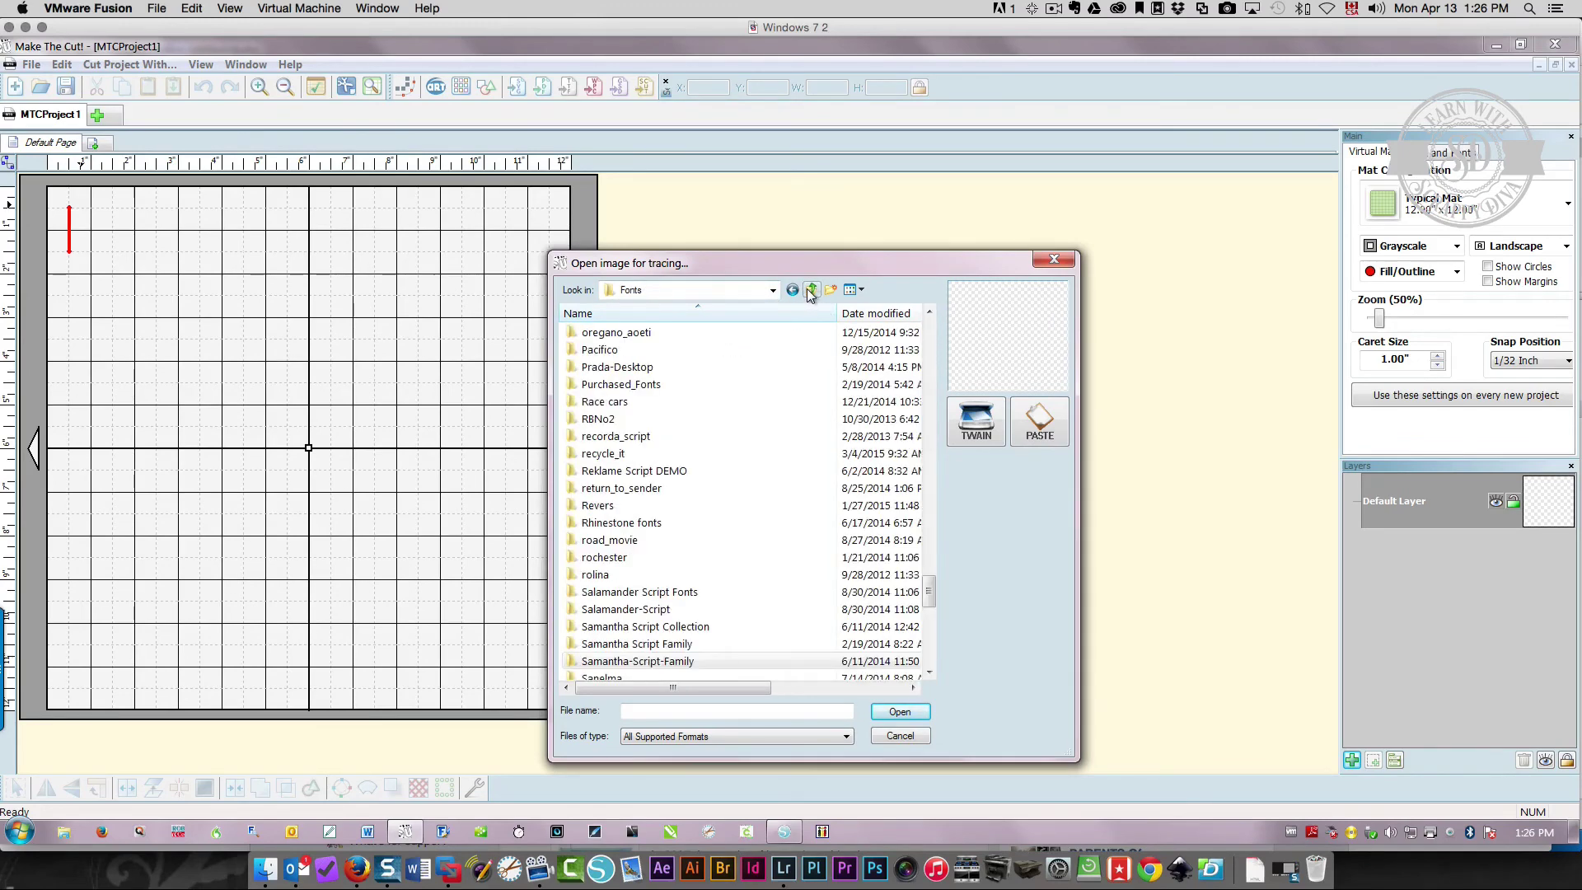
pyautogui.click(810, 290)
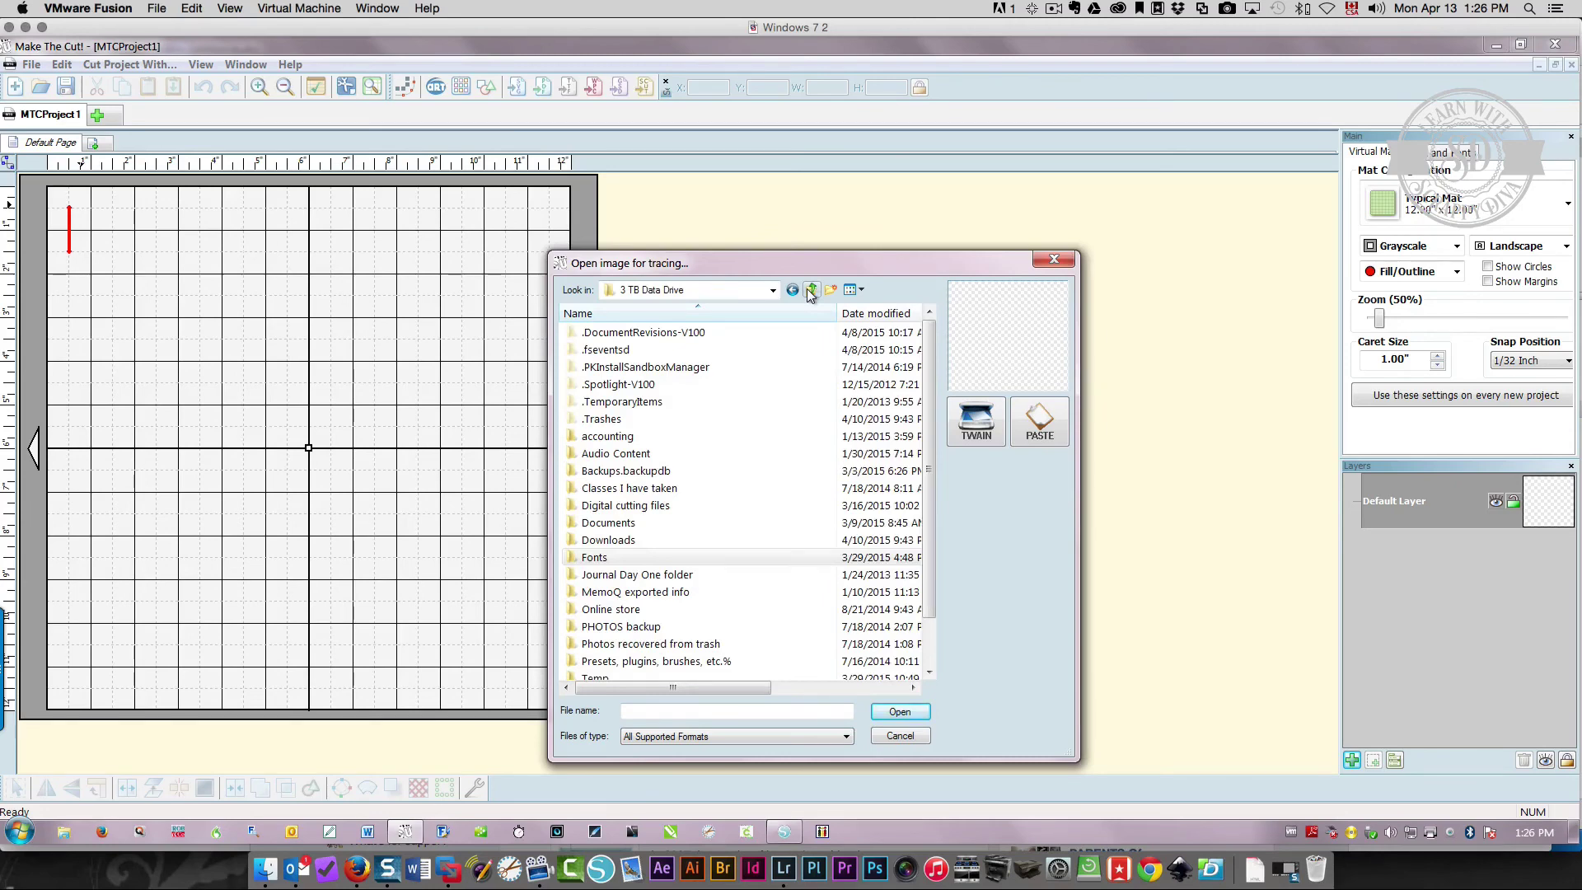
pyautogui.click(810, 290)
pyautogui.doubleClick(616, 453)
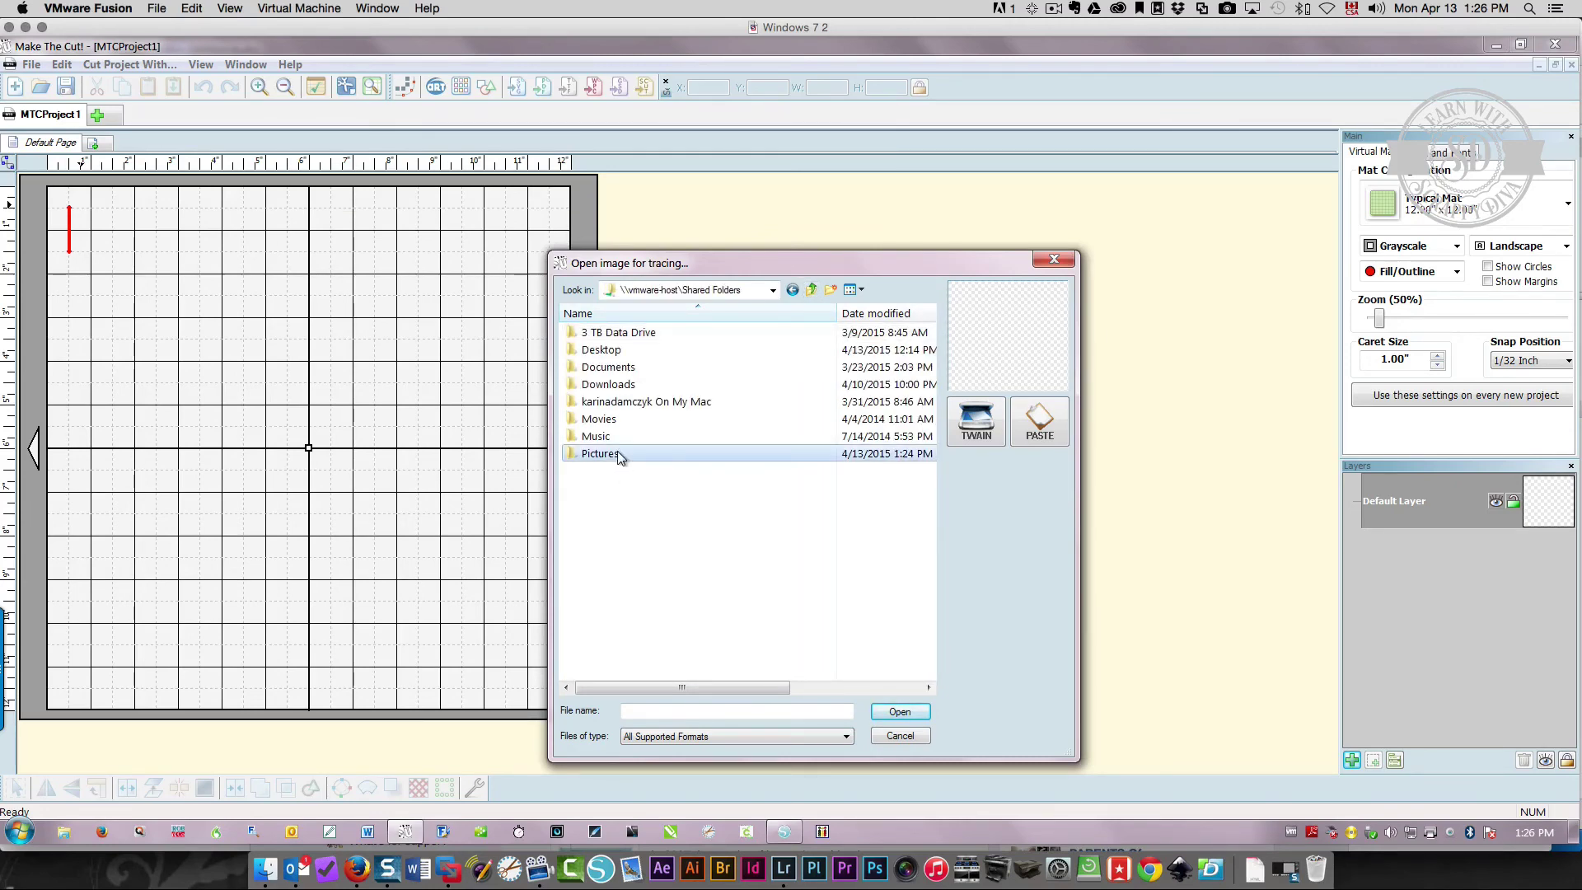
pyautogui.click(609, 597)
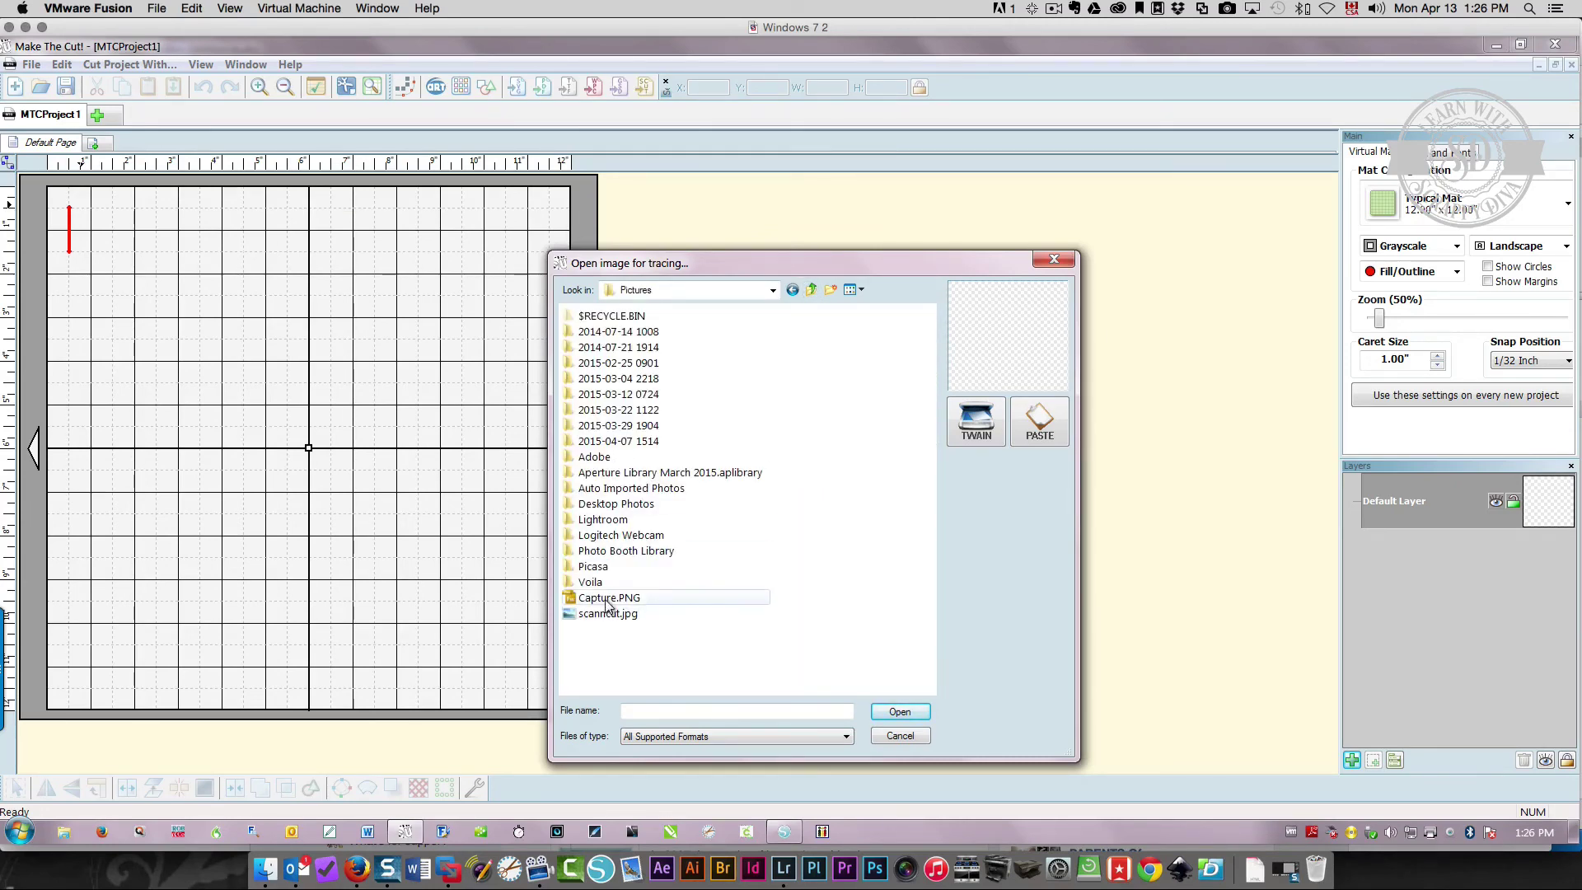
pyautogui.click(896, 712)
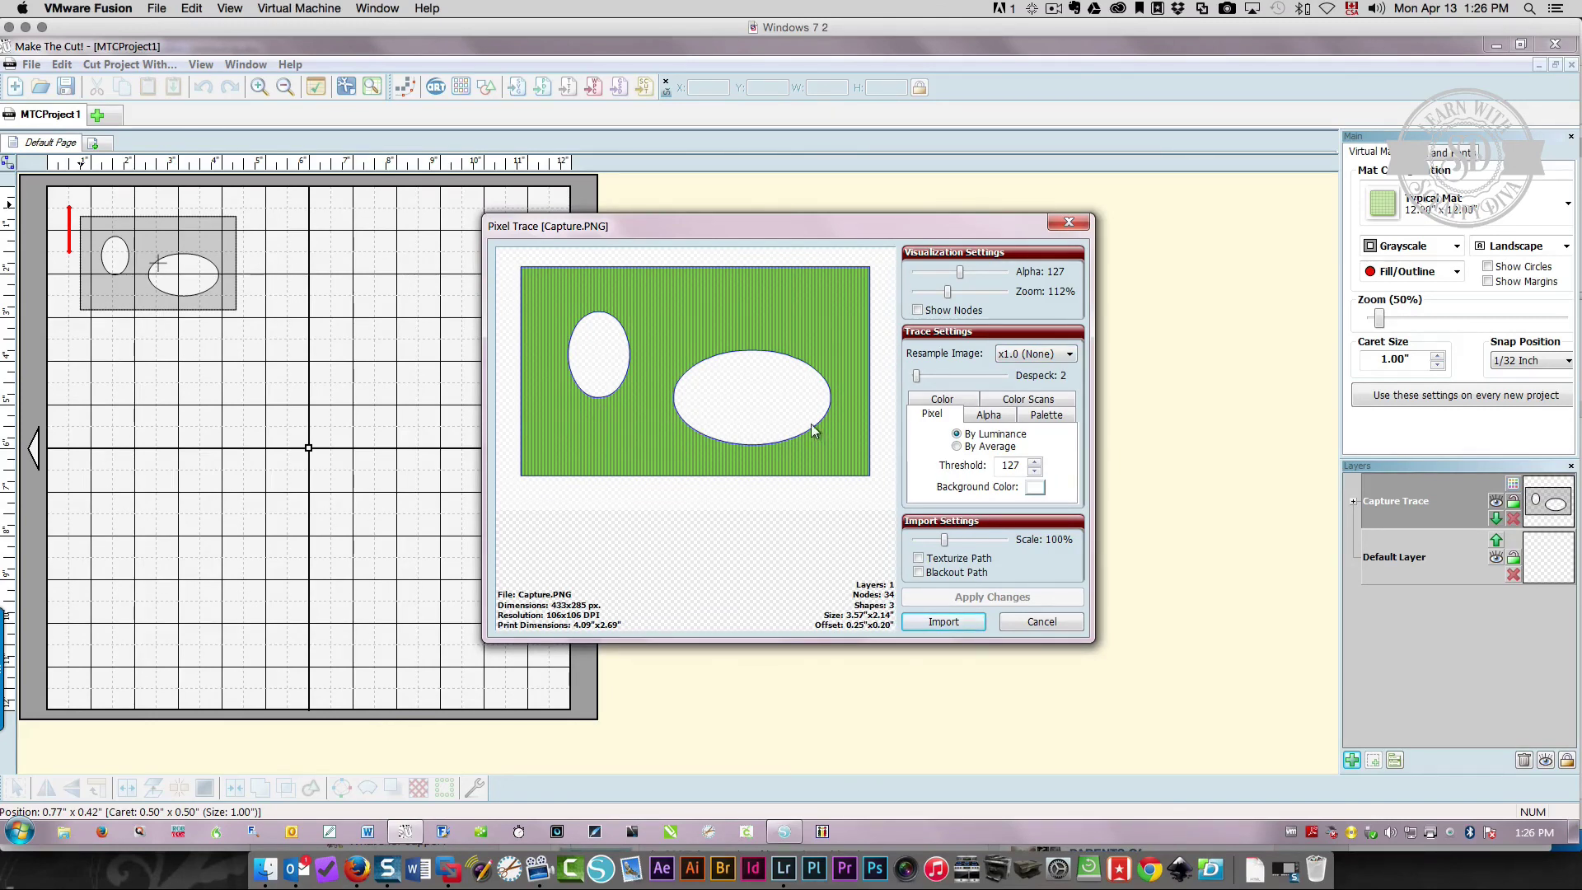
# Import the traced rectangle with its two oval holes and finish tracing as a Capture Trace layer
pyautogui.click(967, 621)
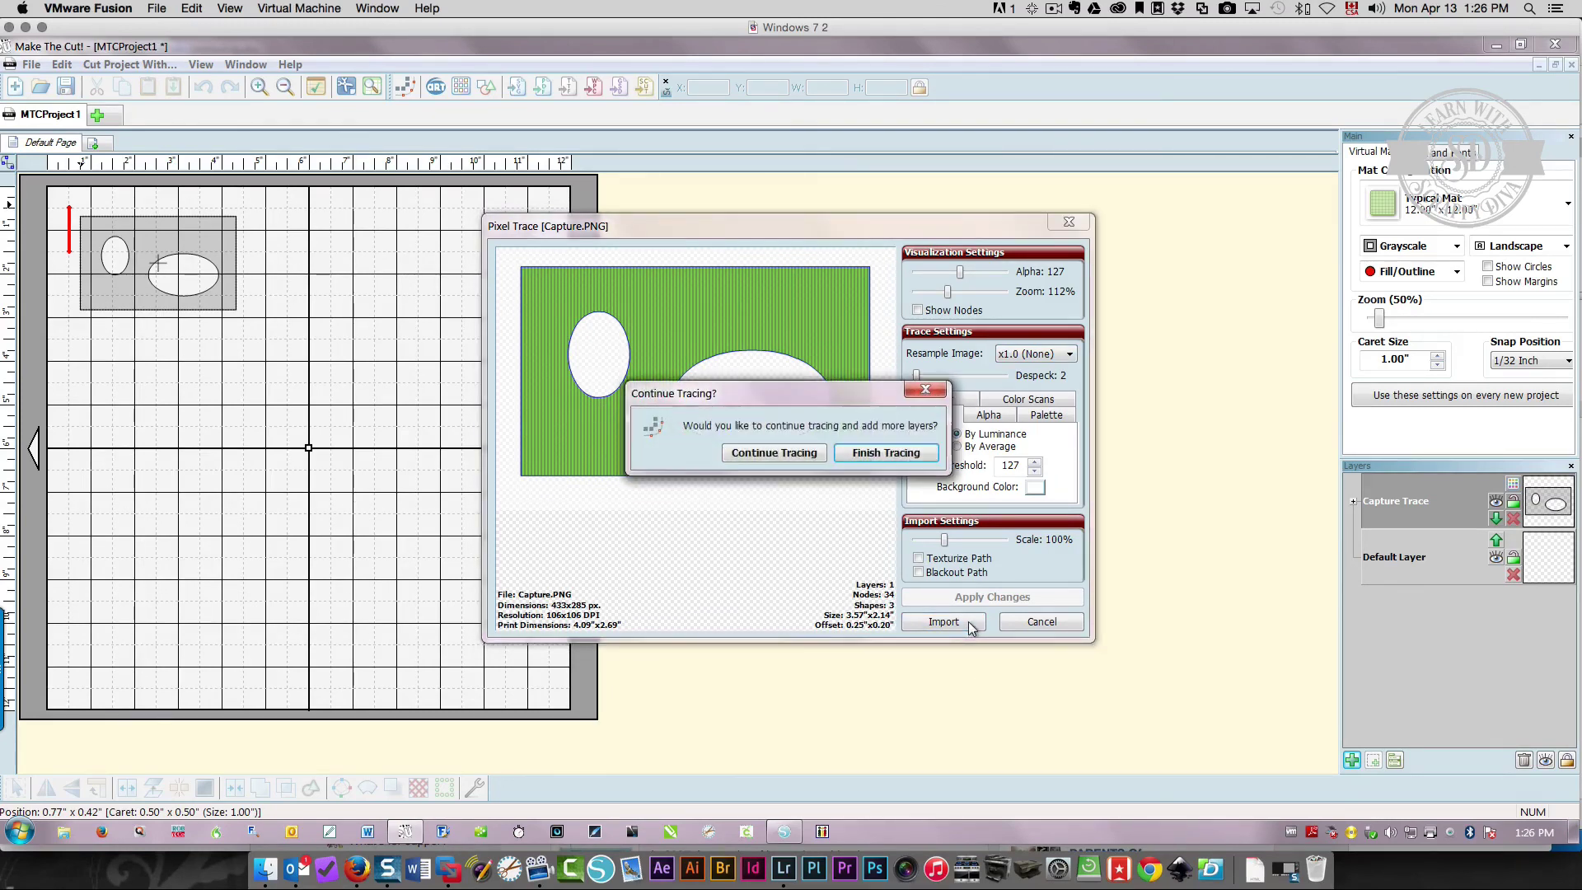
pyautogui.click(876, 455)
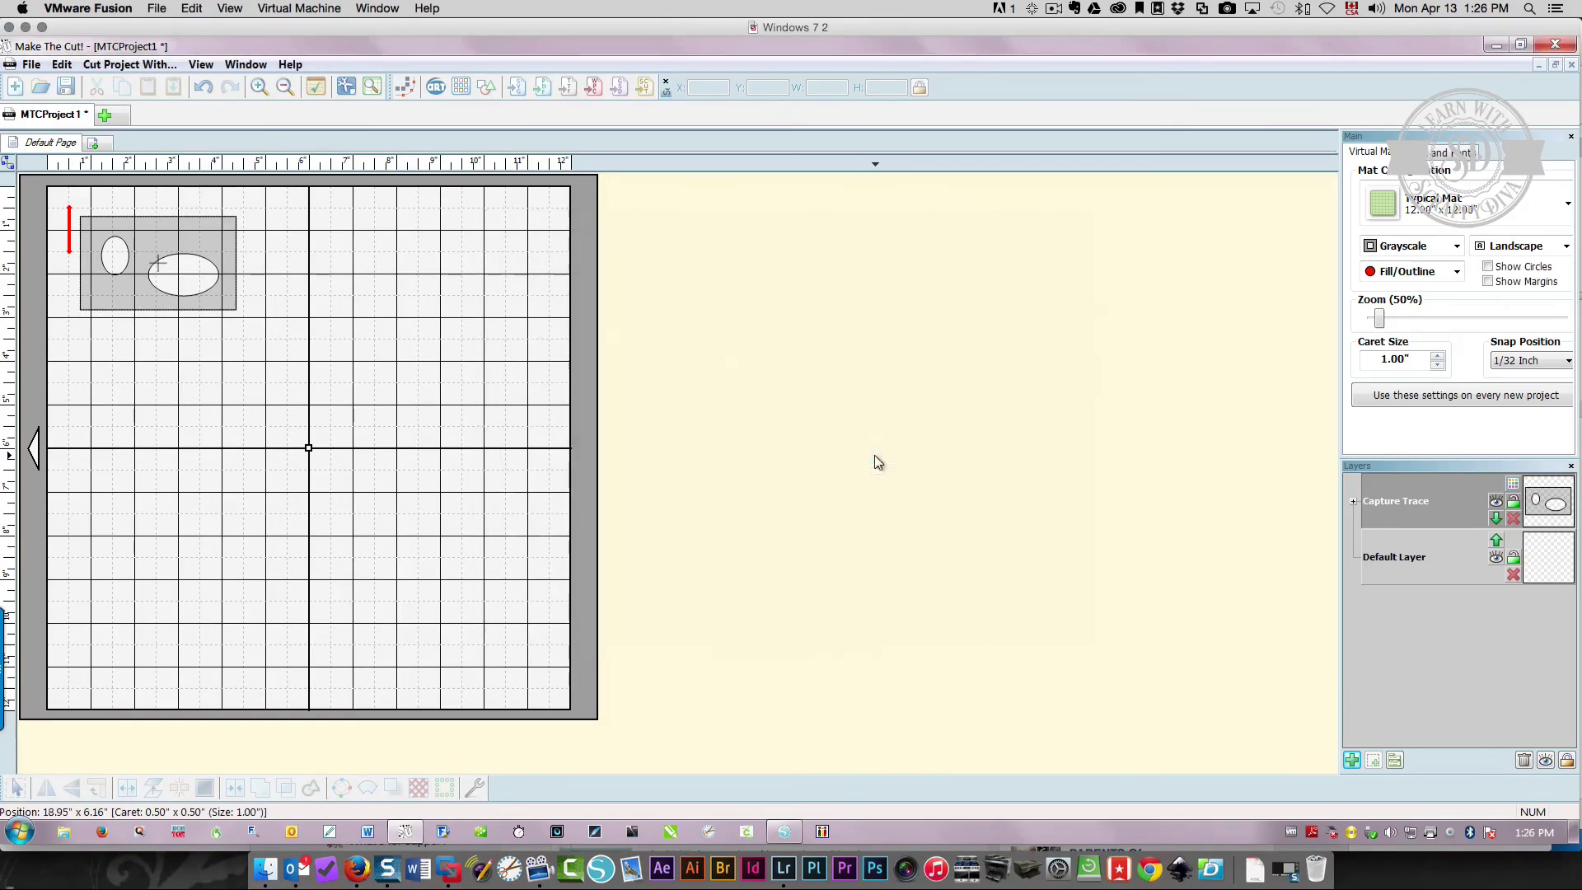